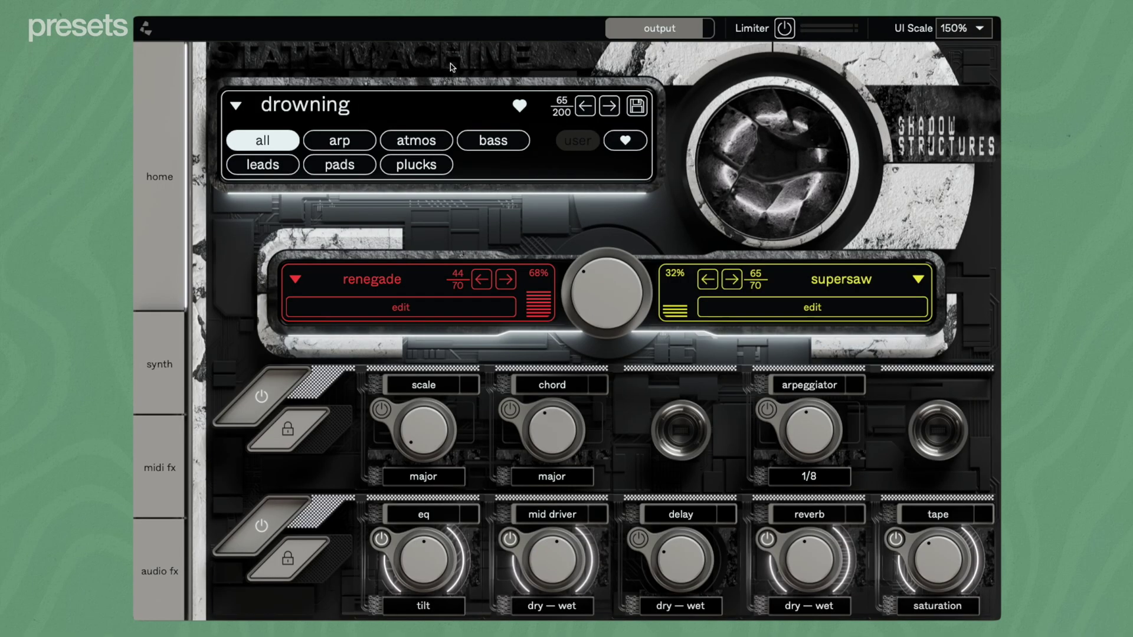
Step: Load the dub chordish preset, then step forward through presets to enchantment arp
click(237, 106)
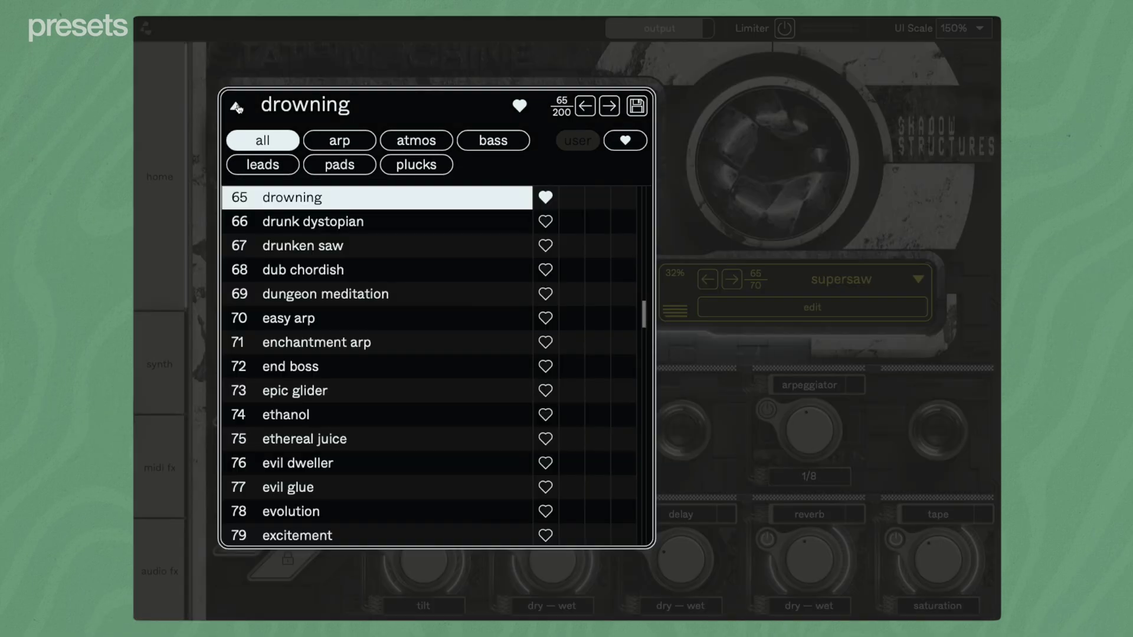
click(309, 270)
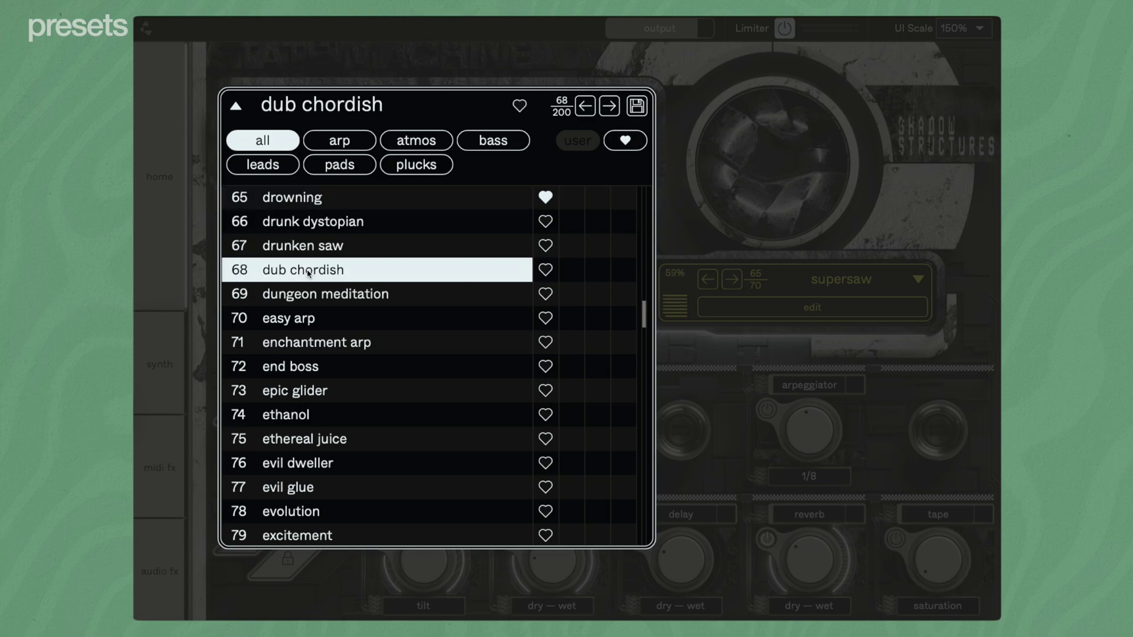
click(447, 67)
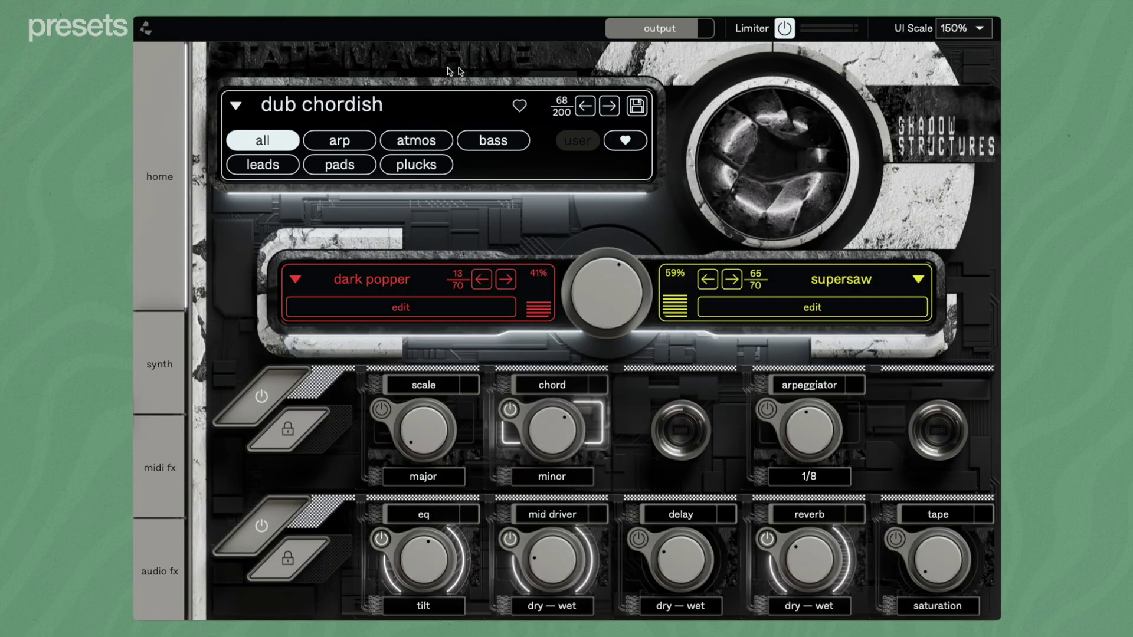
click(611, 109)
click(611, 111)
click(611, 111)
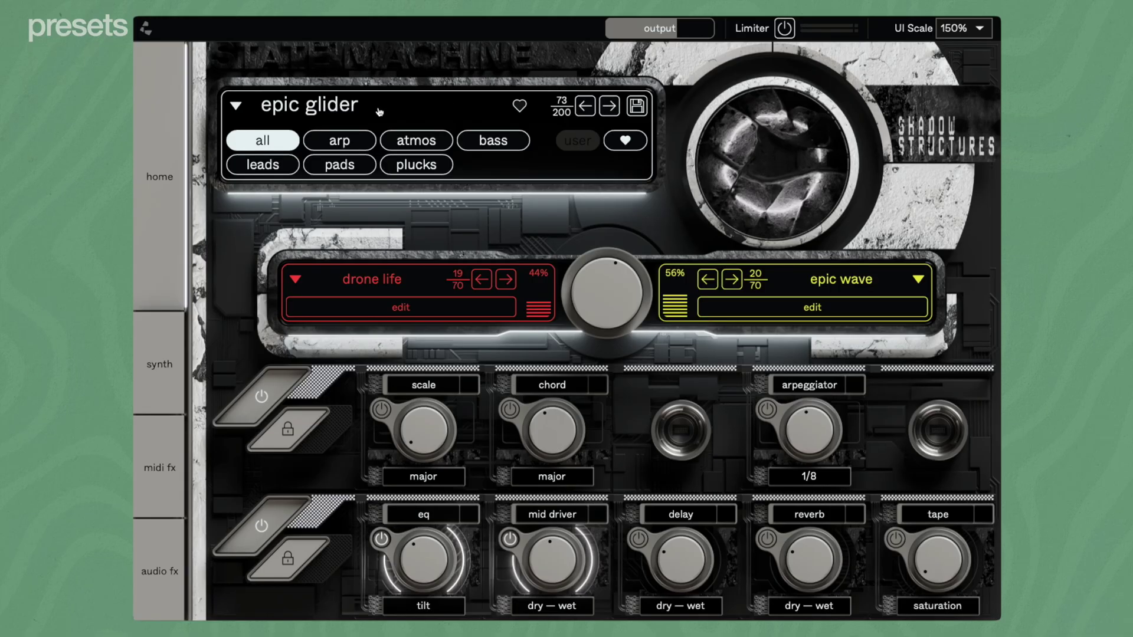
Step: Filter presets by arp, atmos, then bass categories, and start saving after scream
click(344, 142)
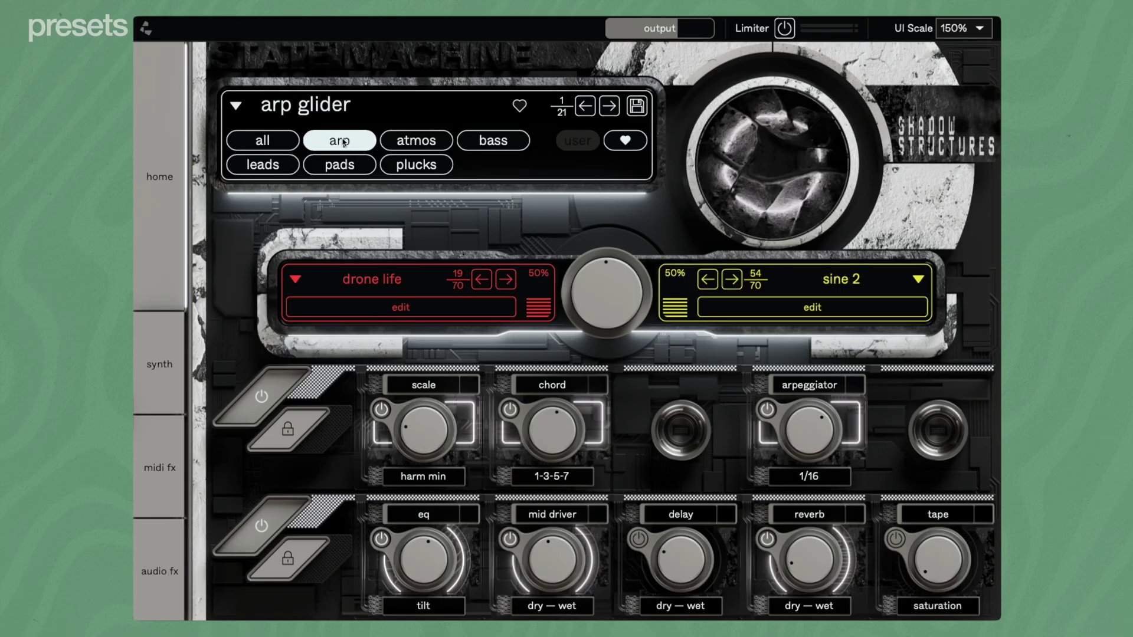
click(430, 143)
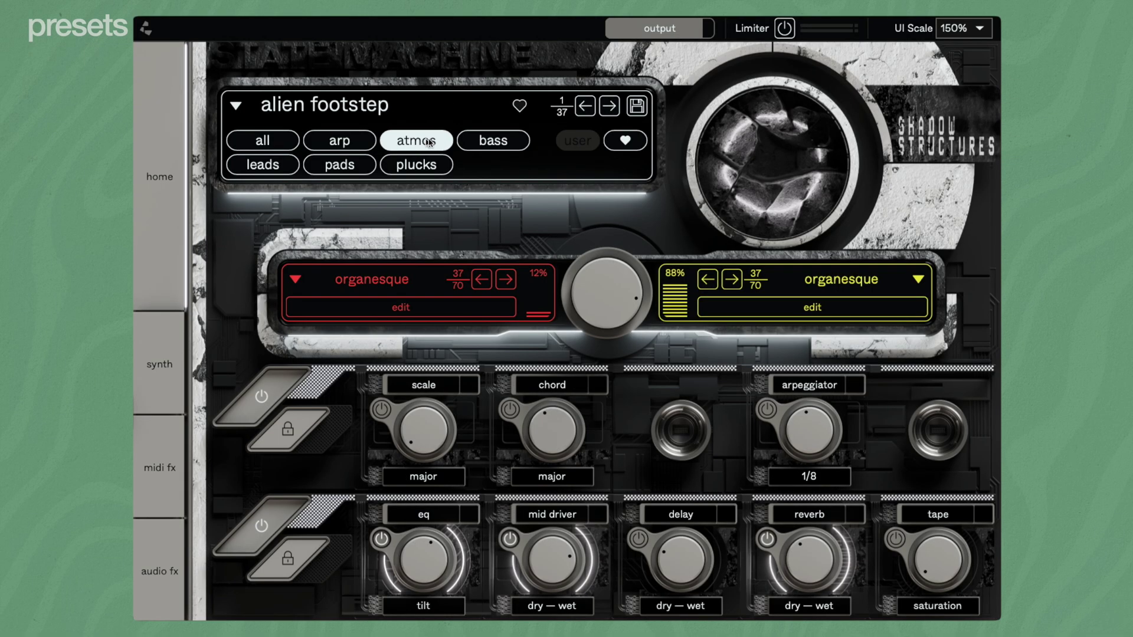
click(498, 142)
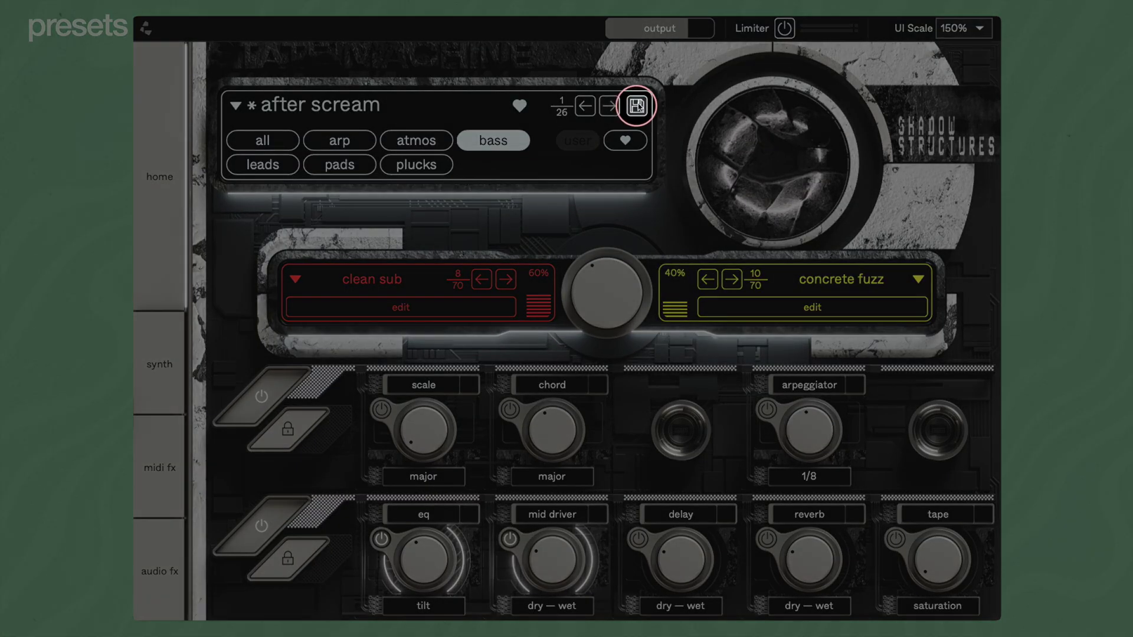
click(638, 106)
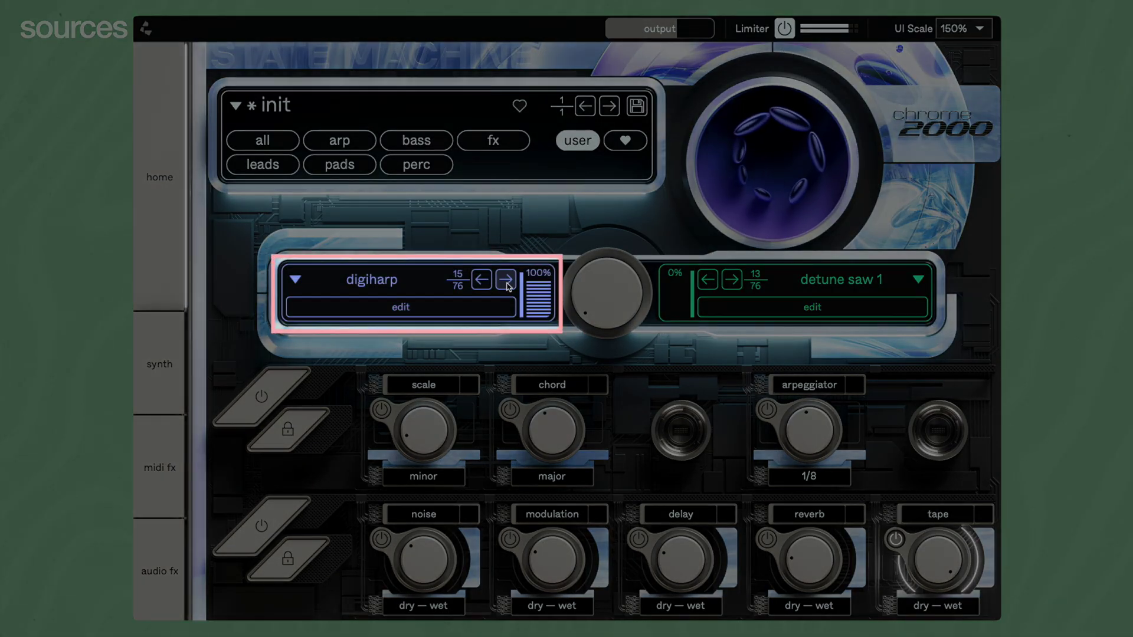
Step: Step the left source through direct source, dirty drawbar and drifting ep
click(505, 281)
click(506, 281)
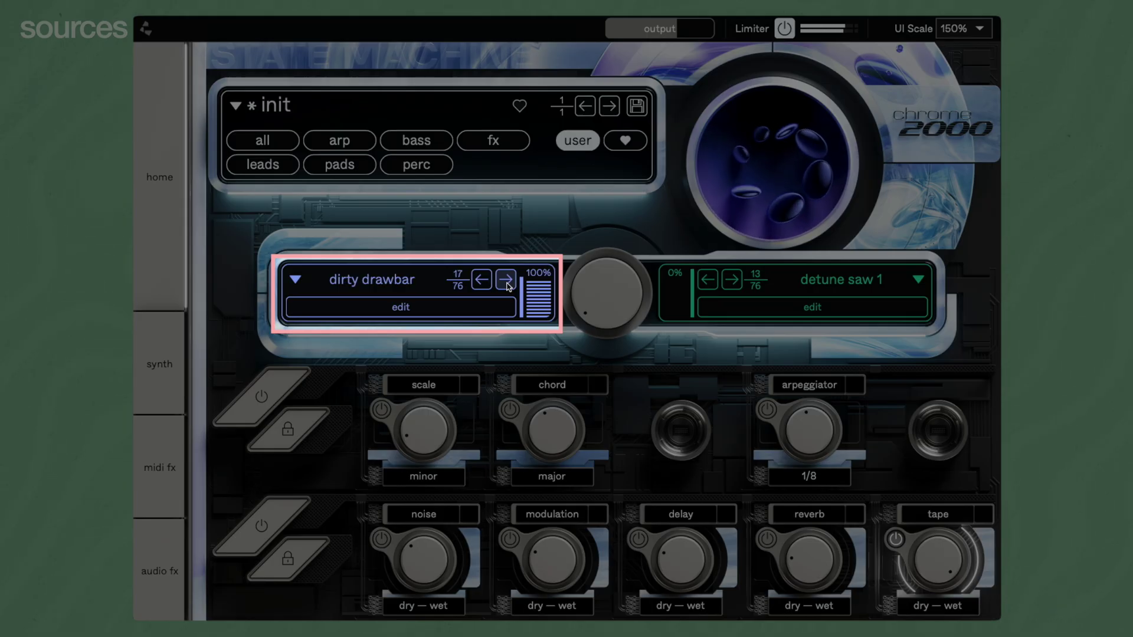
click(506, 281)
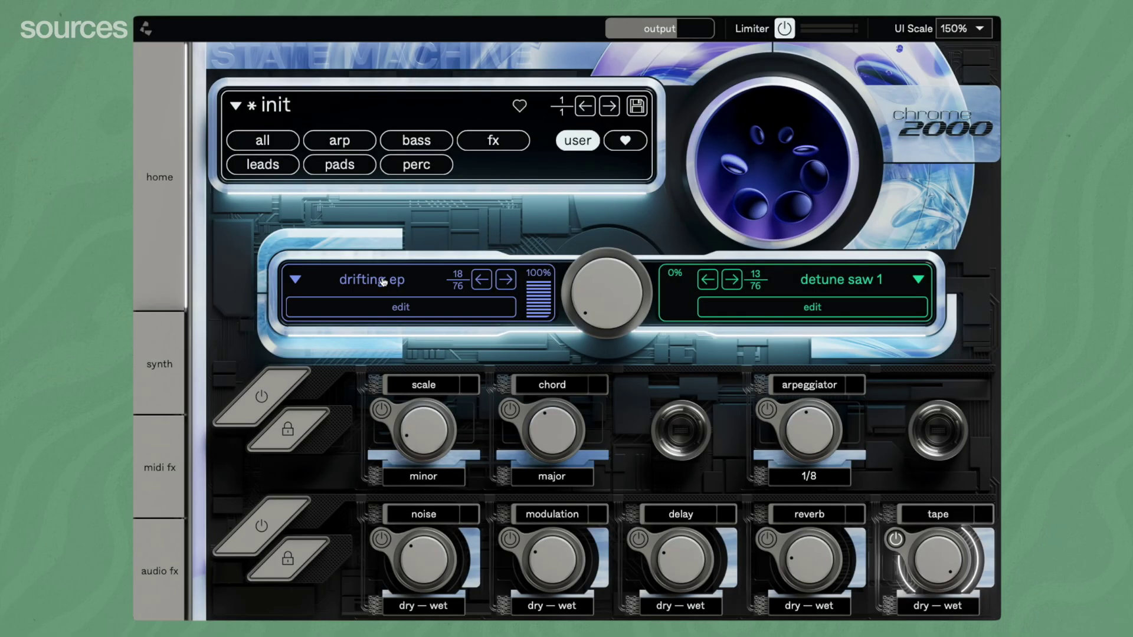
Step: Filter source sounds to bright and sustained, and load direct source as the left source
click(384, 282)
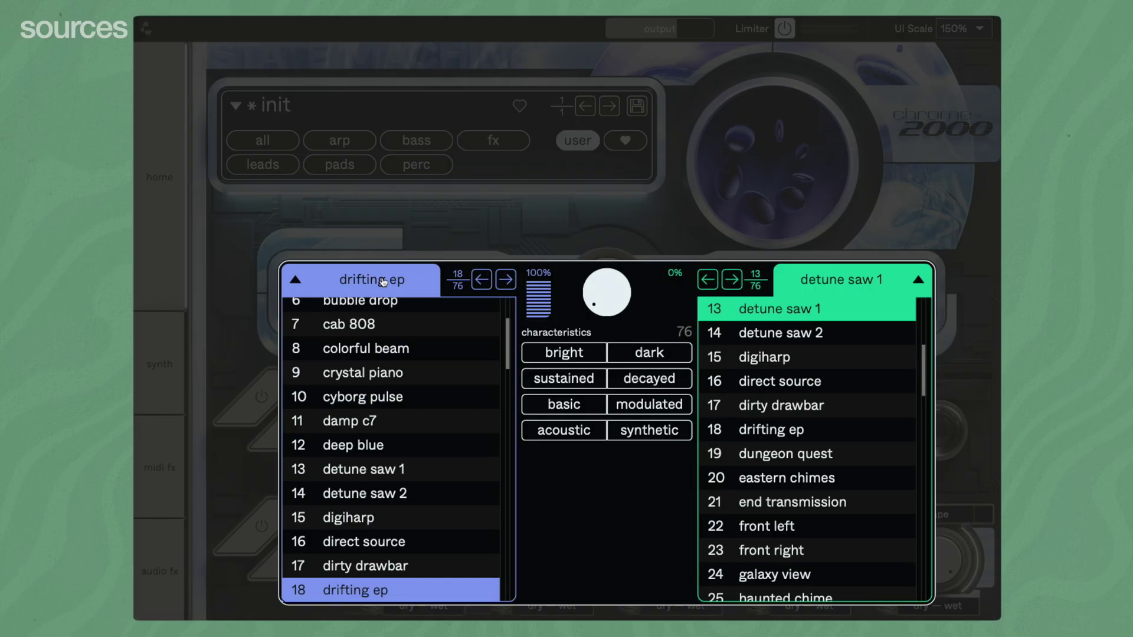
click(578, 353)
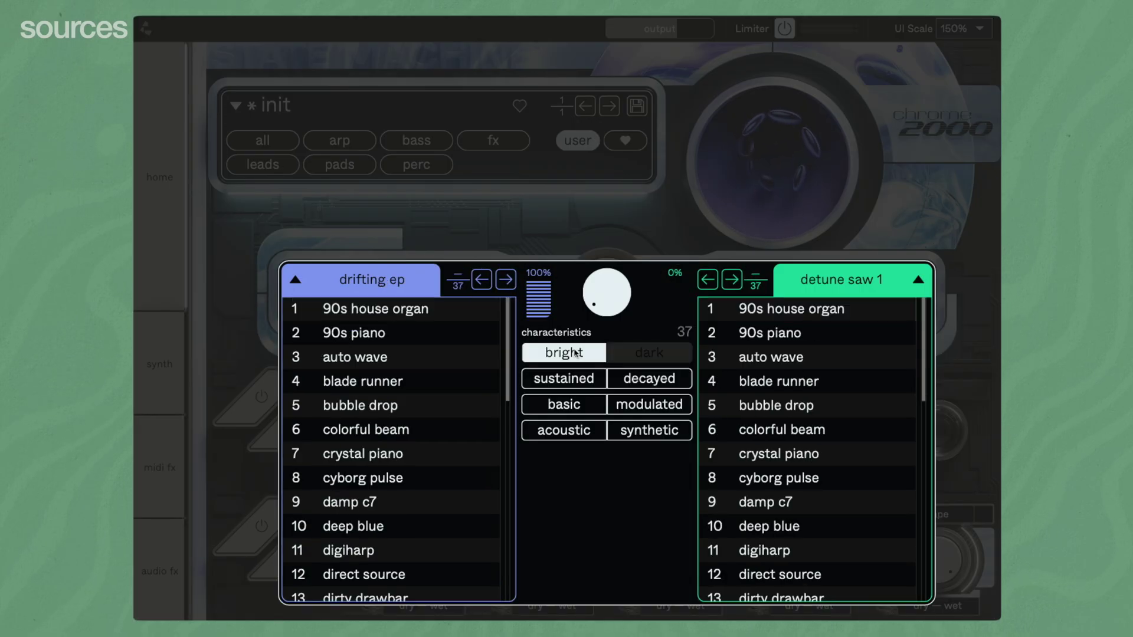
click(578, 380)
click(413, 454)
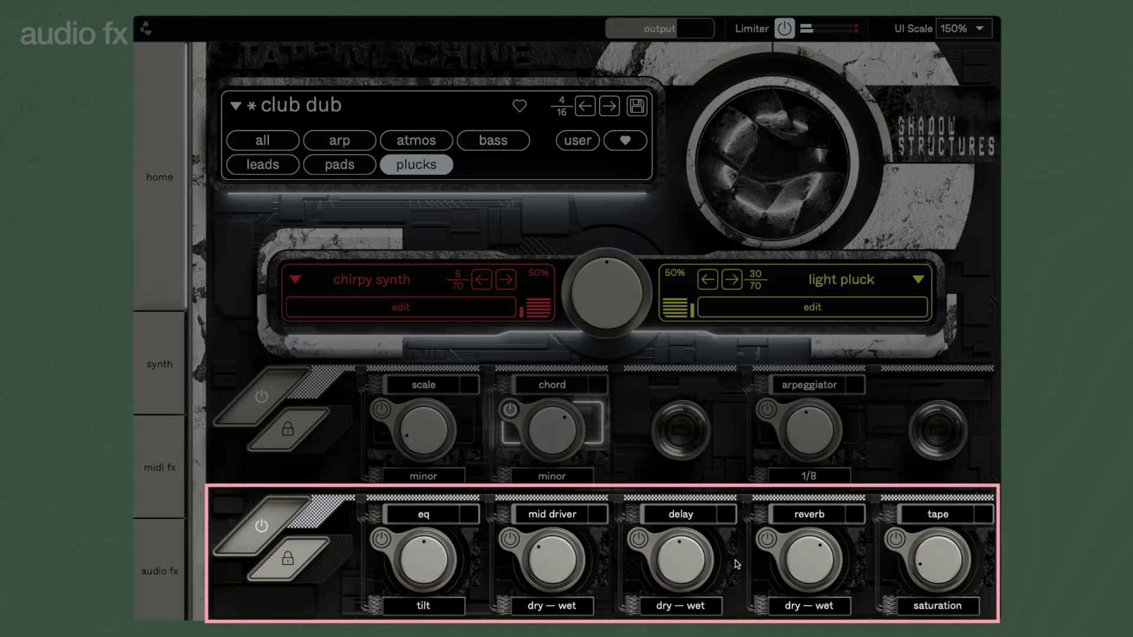
Step: Turn on reverb, tape and eq, and raise the eq's high setting to 45%
click(768, 541)
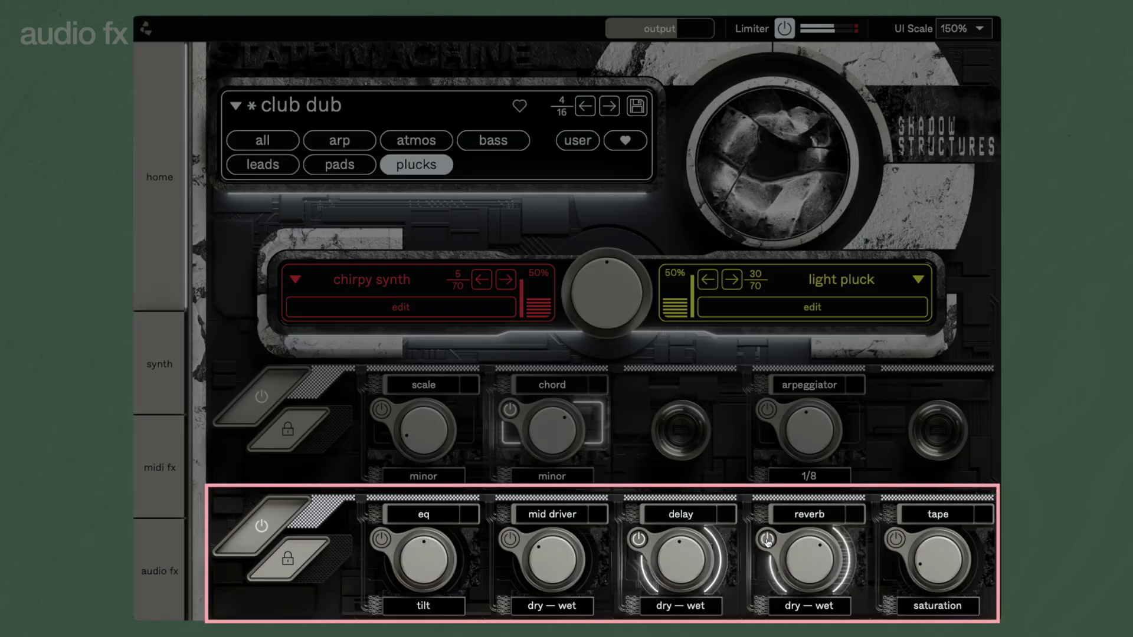
click(896, 539)
click(382, 540)
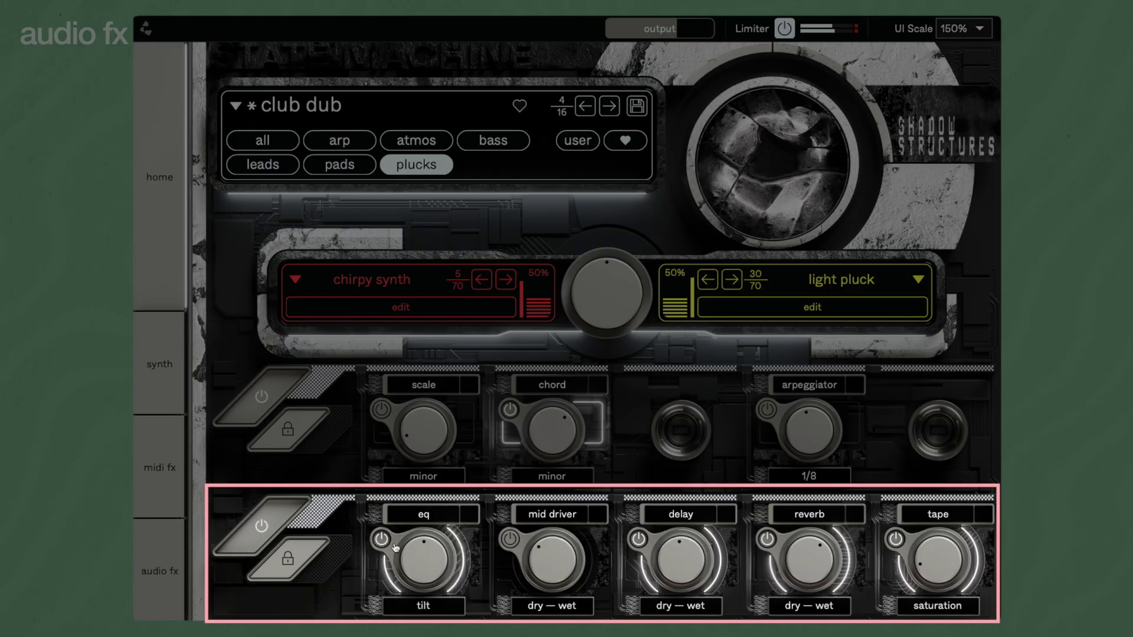
mouse_move(423, 528)
mouse_down()
mouse_move(431, 501)
mouse_move(430, 547)
mouse_up()
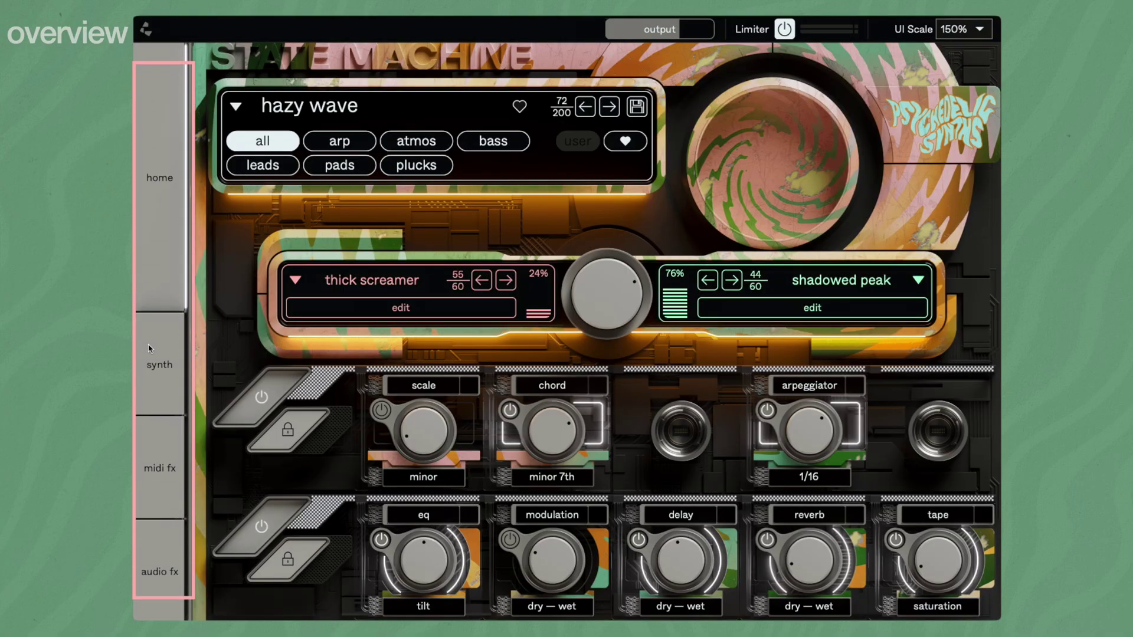
Step: Show the synth, MIDI FX, then audio FX pages in turn
click(150, 348)
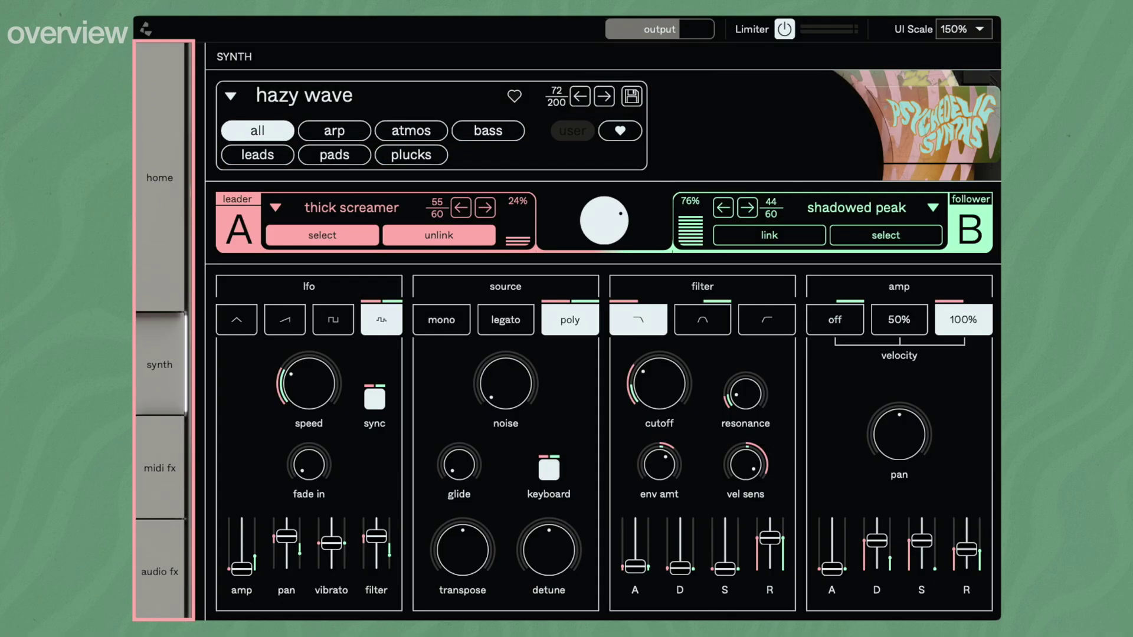
click(148, 470)
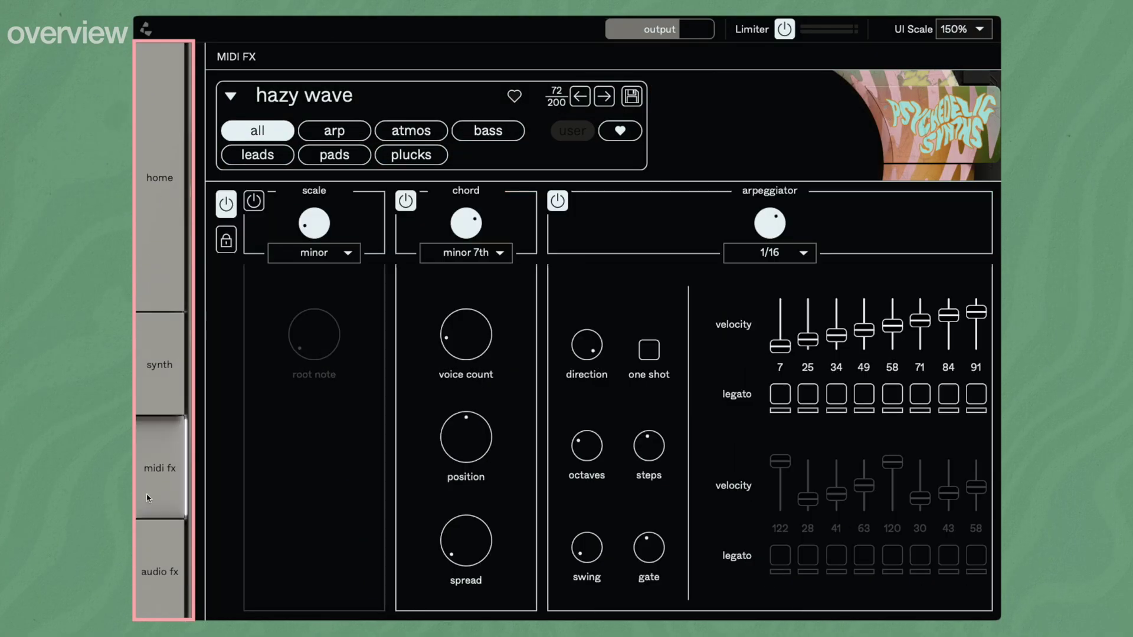
click(148, 556)
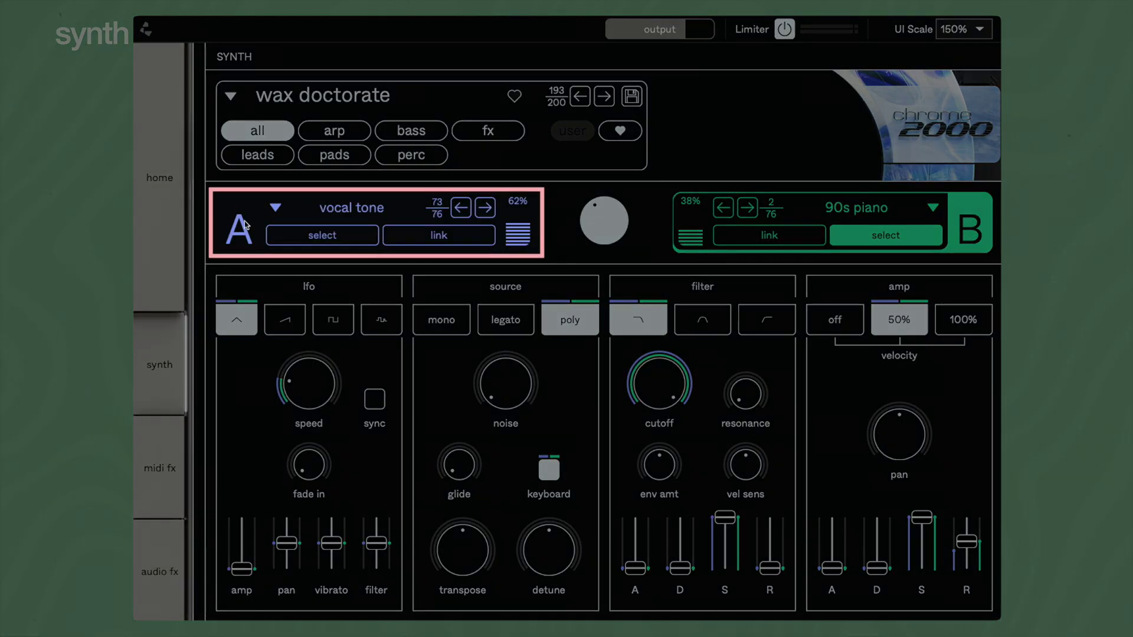
Step: Edit source A's filter sustain, link source B to A, and set sustain to about 0.61
click(244, 224)
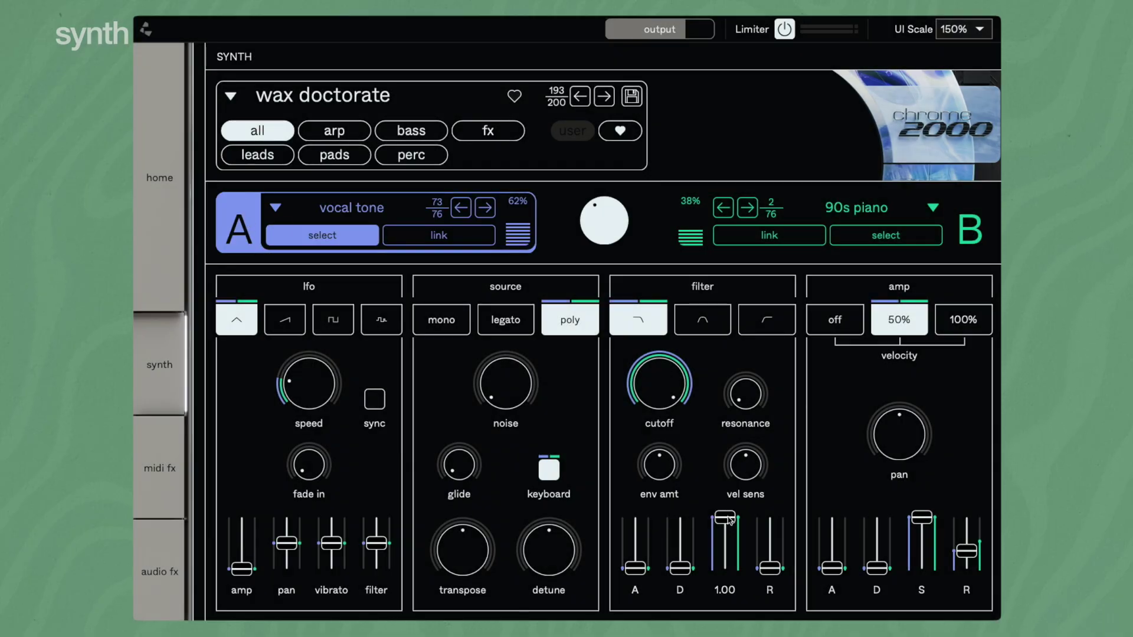
drag(726, 520, 735, 567)
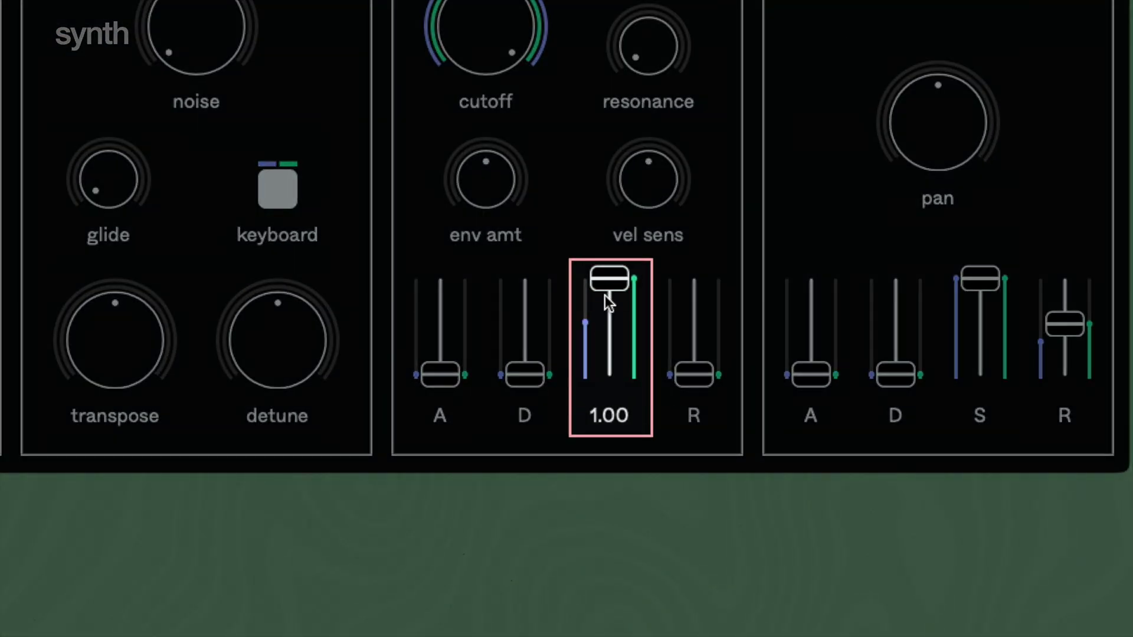
drag(604, 295, 604, 356)
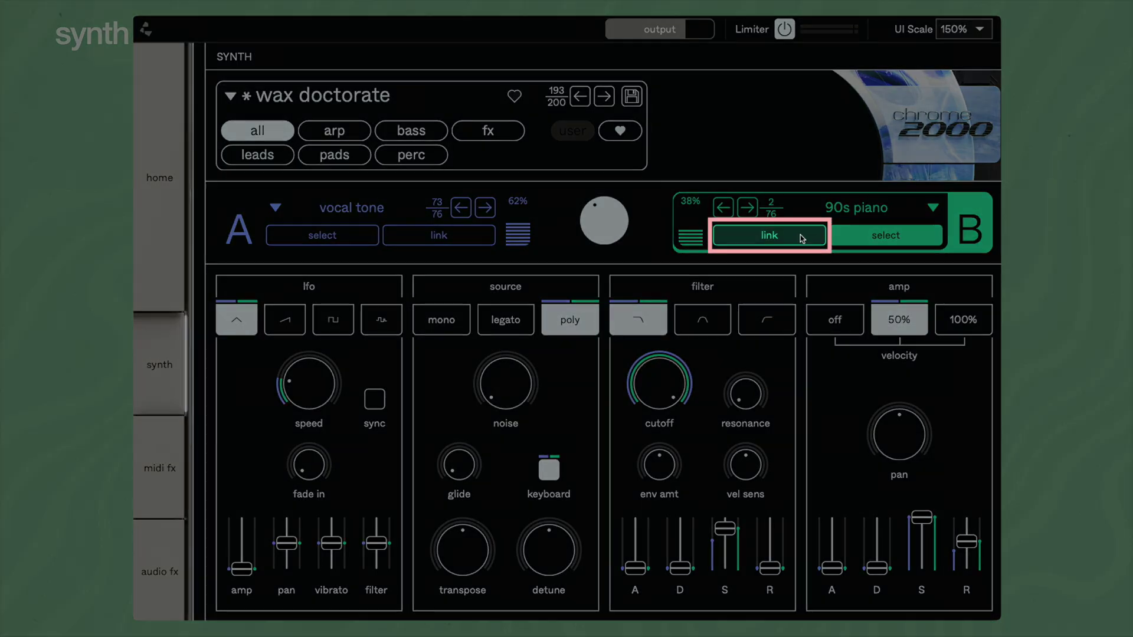
click(802, 238)
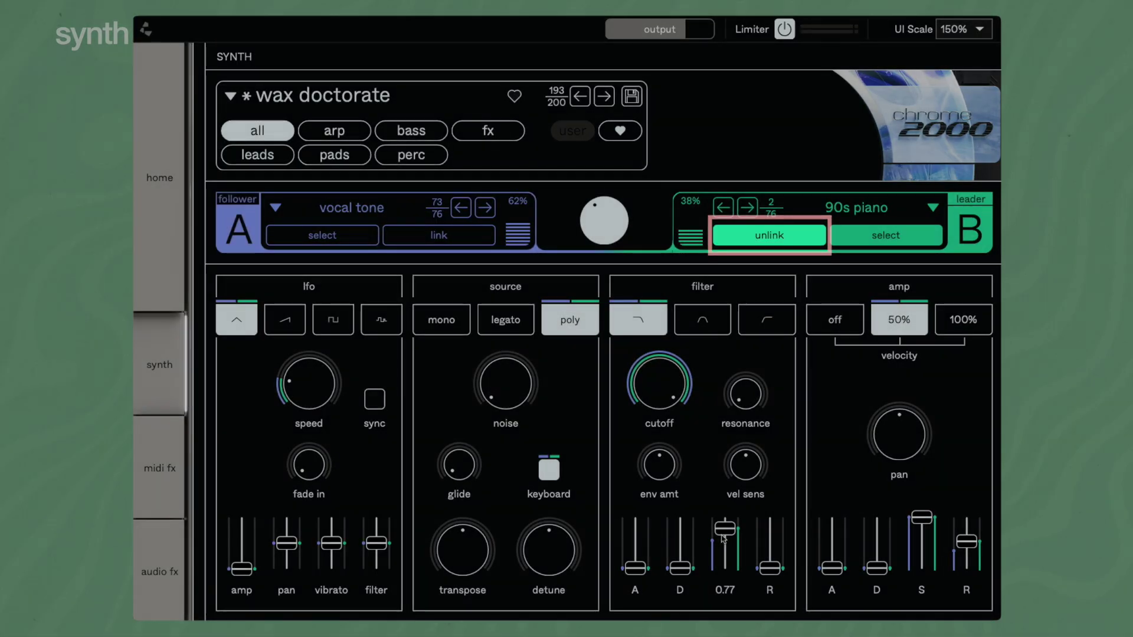
mouse_move(725, 530)
mouse_down()
mouse_move(719, 573)
mouse_move(727, 548)
mouse_up()
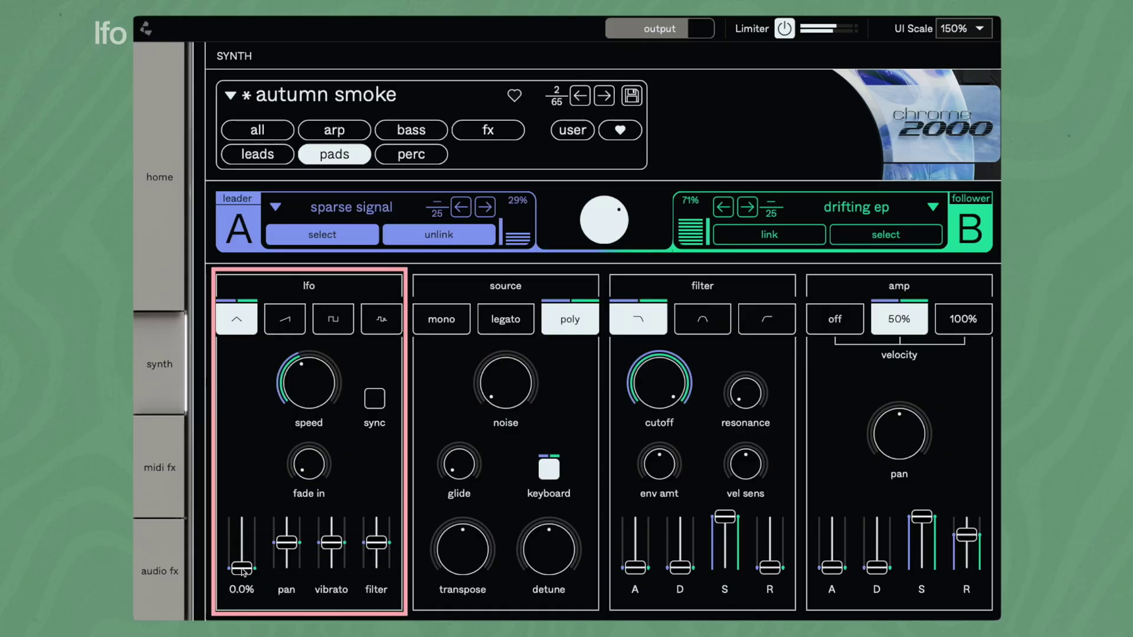
Step: Set the LFO's amp modulation to 40.6% and filter modulation to 46%
drag(242, 571, 344, 564)
drag(347, 574, 346, 579)
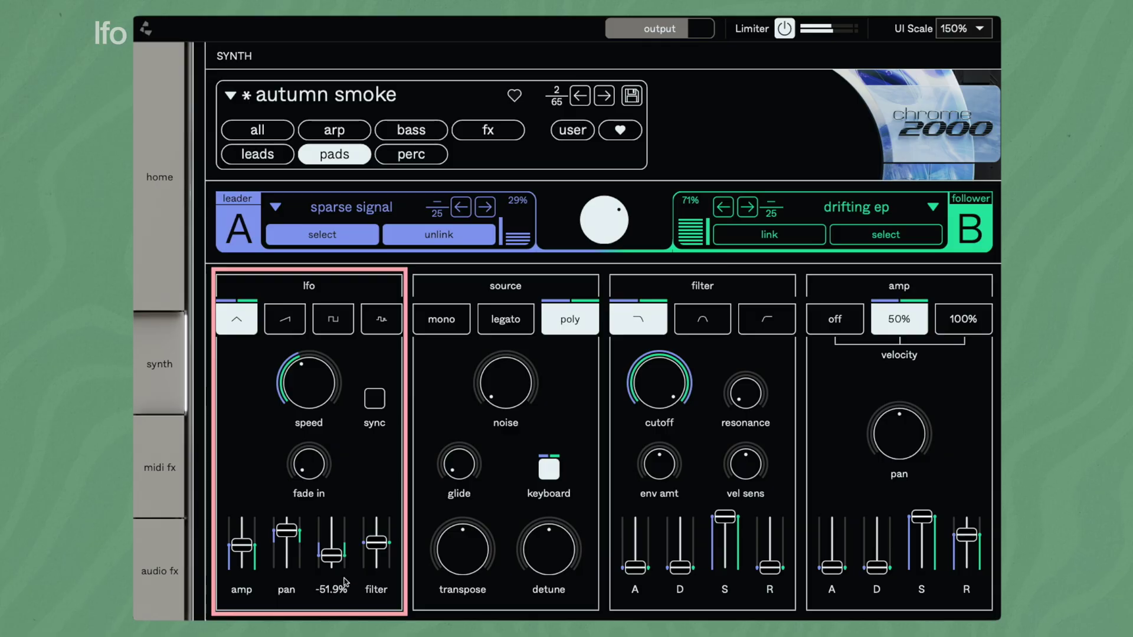
drag(378, 543, 387, 602)
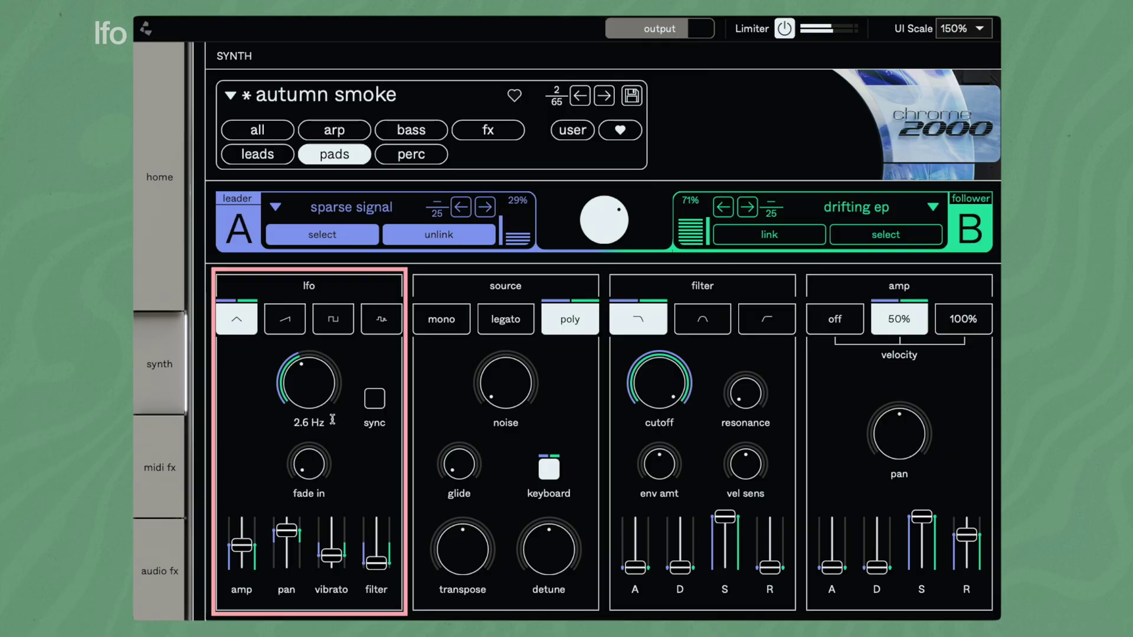
Step: Sync the LFO rate to tempo at 1/8 and give it a 1.58 s fade-in
drag(323, 380, 319, 354)
drag(324, 311, 329, 397)
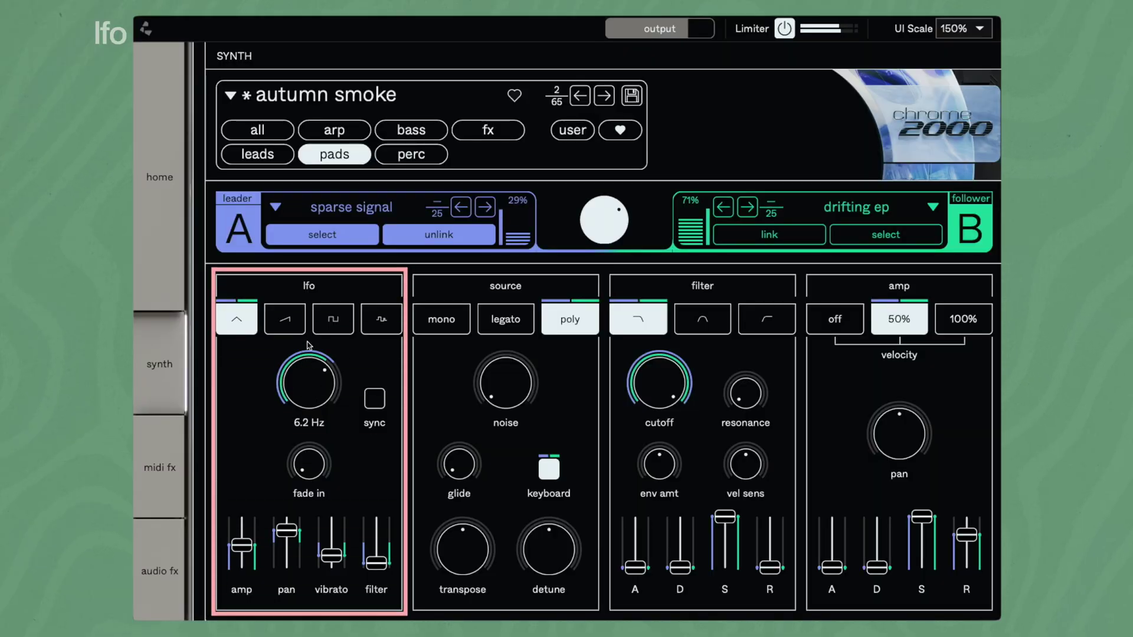
drag(308, 345, 314, 406)
click(373, 401)
drag(320, 370, 320, 355)
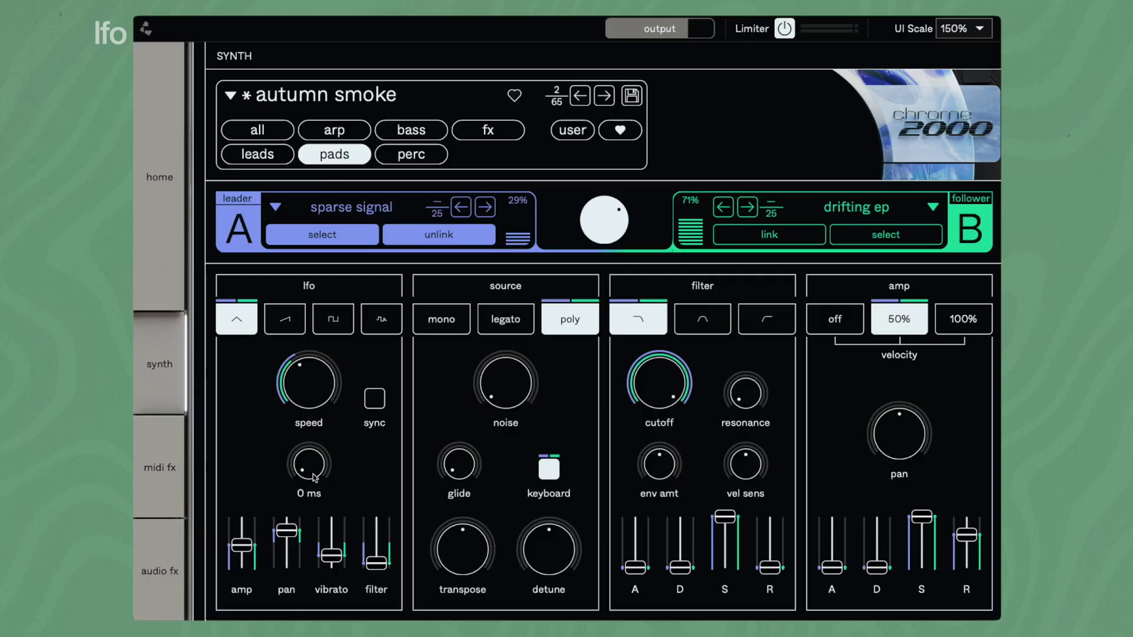
drag(315, 478, 310, 422)
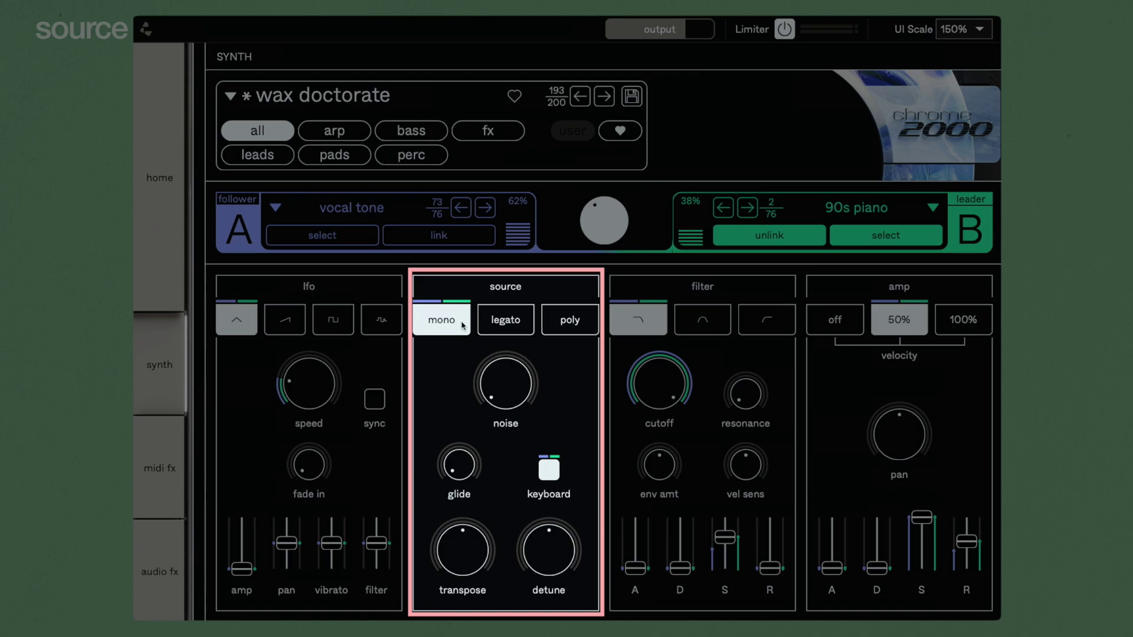
Step: Set the source to poly with 391 ms glide, toggle keyboard tracking, and transpose +9 semitones
click(508, 325)
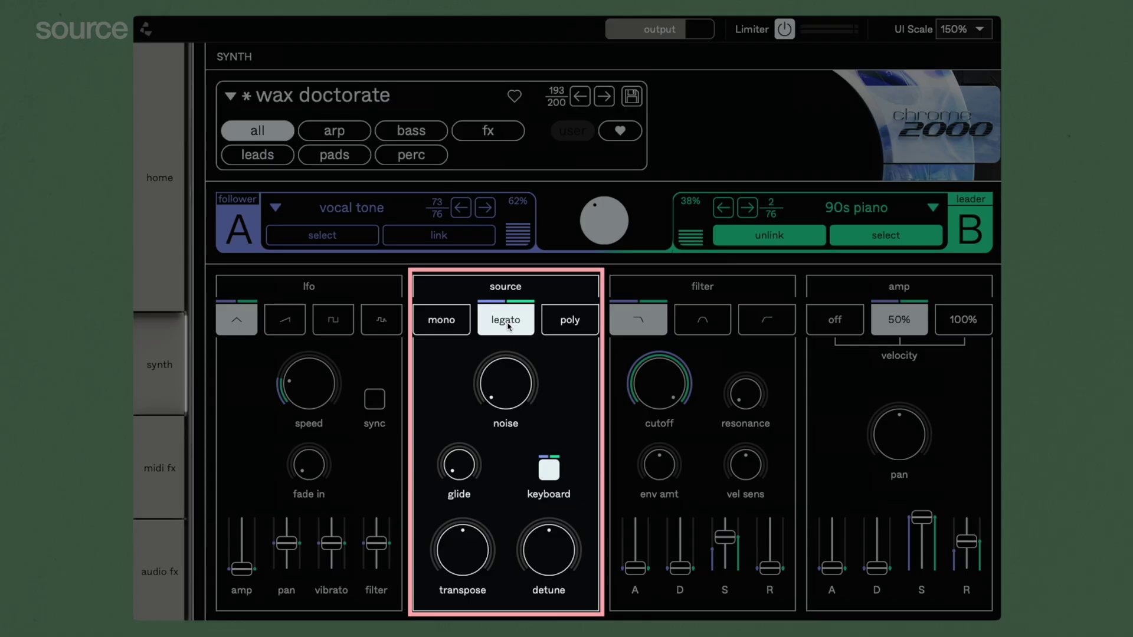
click(570, 325)
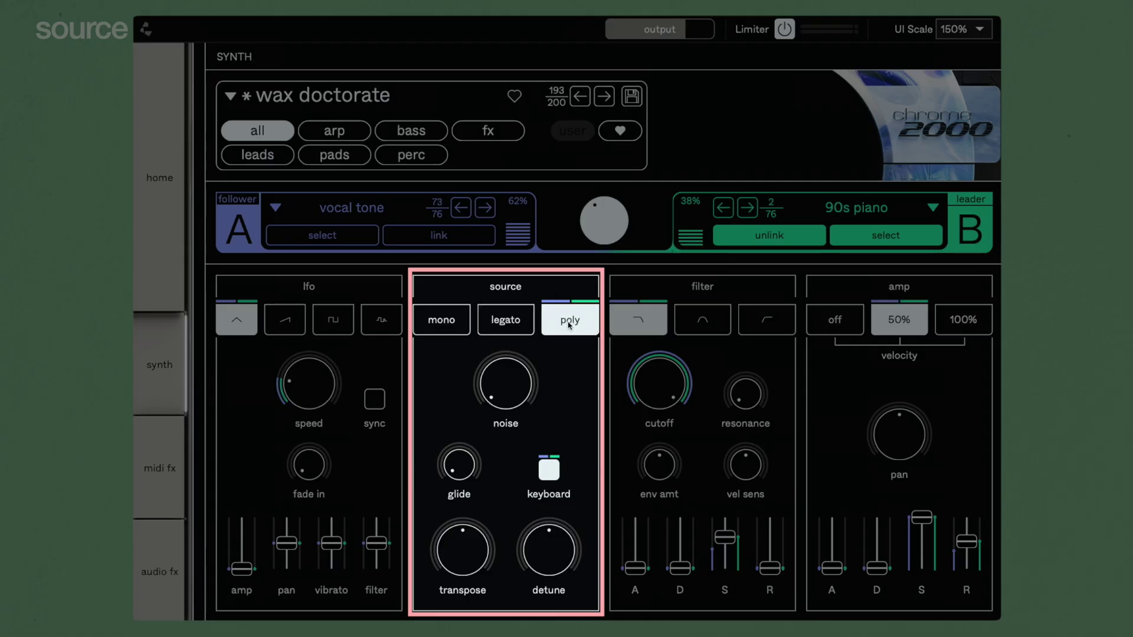
drag(458, 464, 462, 435)
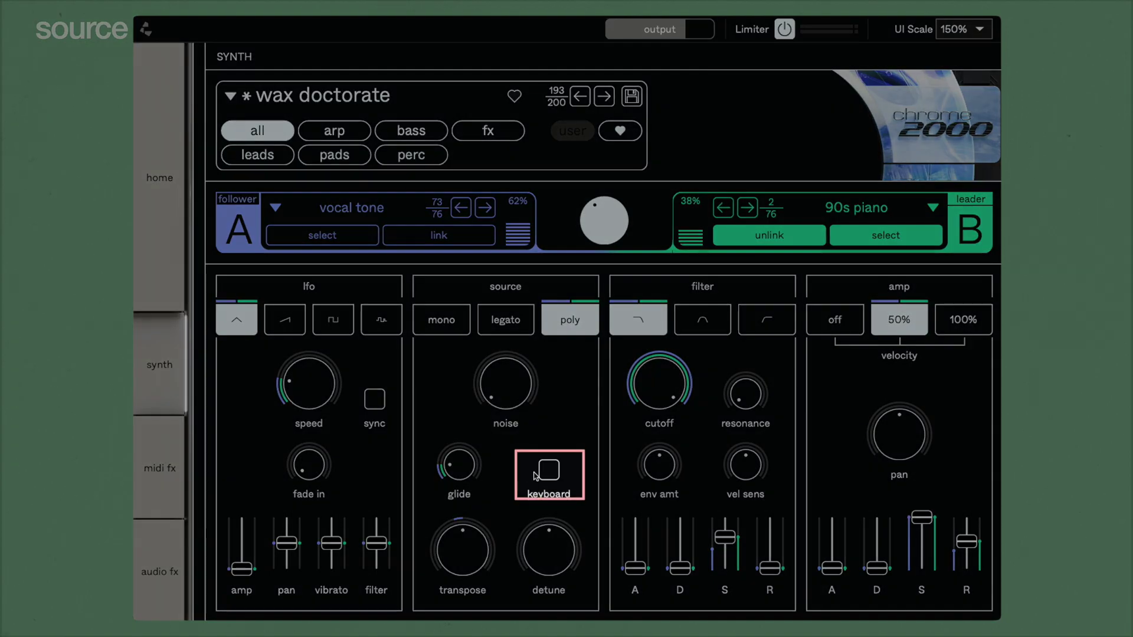
click(550, 475)
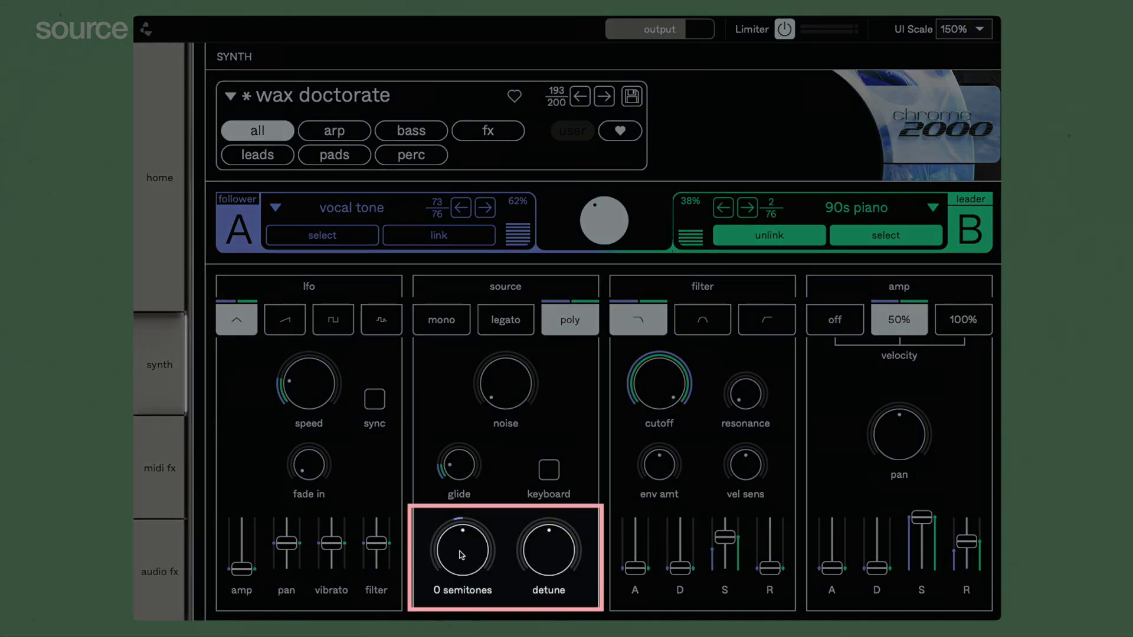
mouse_move(461, 540)
mouse_down()
mouse_move(460, 530)
mouse_move(456, 561)
mouse_up()
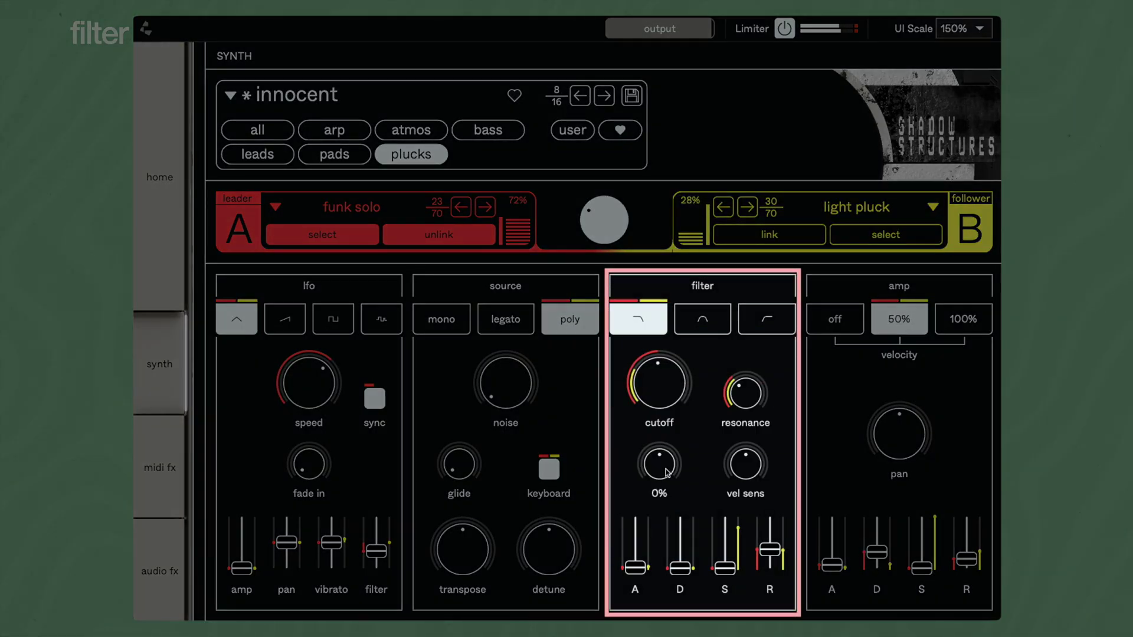
Step: Set filter envelope amount 13% and decay 154 ms, then raise velocity sensitivity to about 57.9%
drag(660, 465, 669, 460)
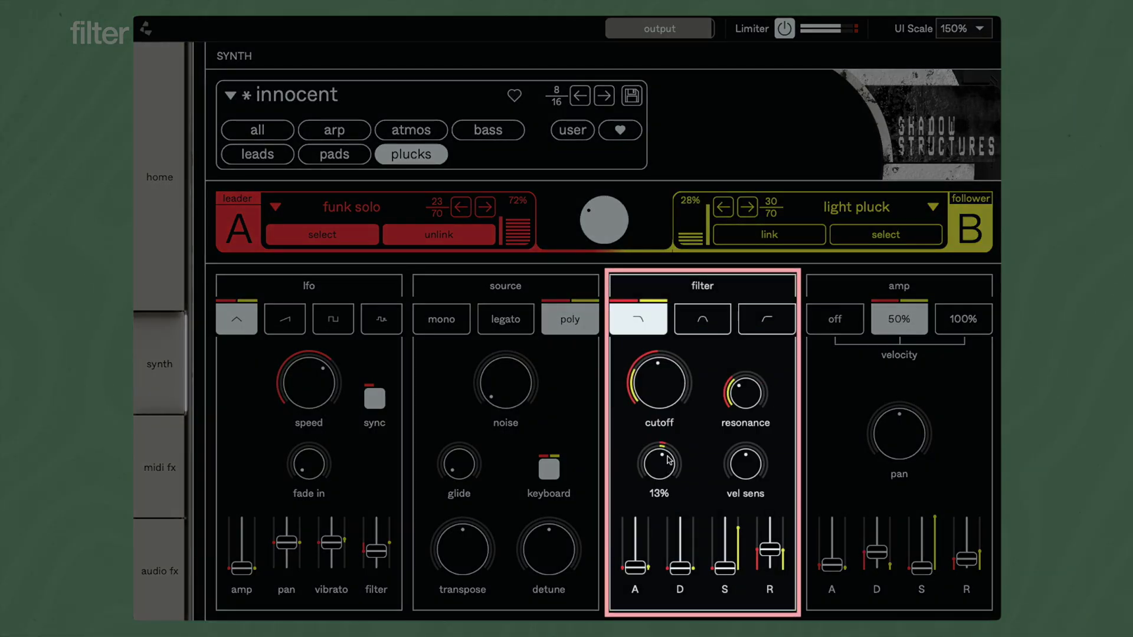
mouse_move(683, 547)
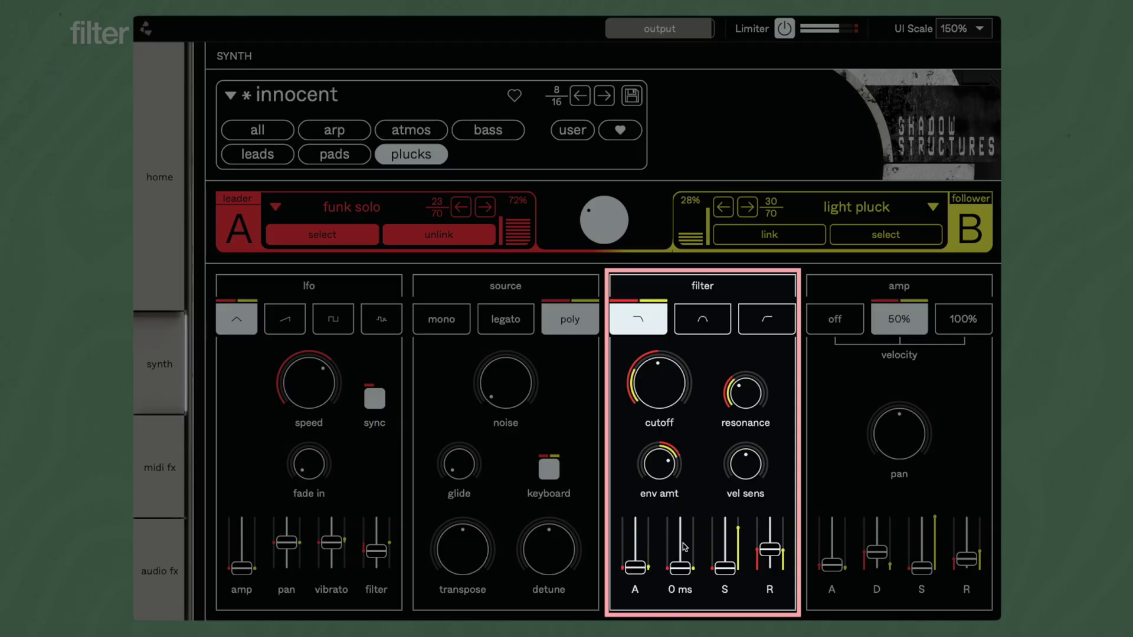
drag(684, 568, 695, 529)
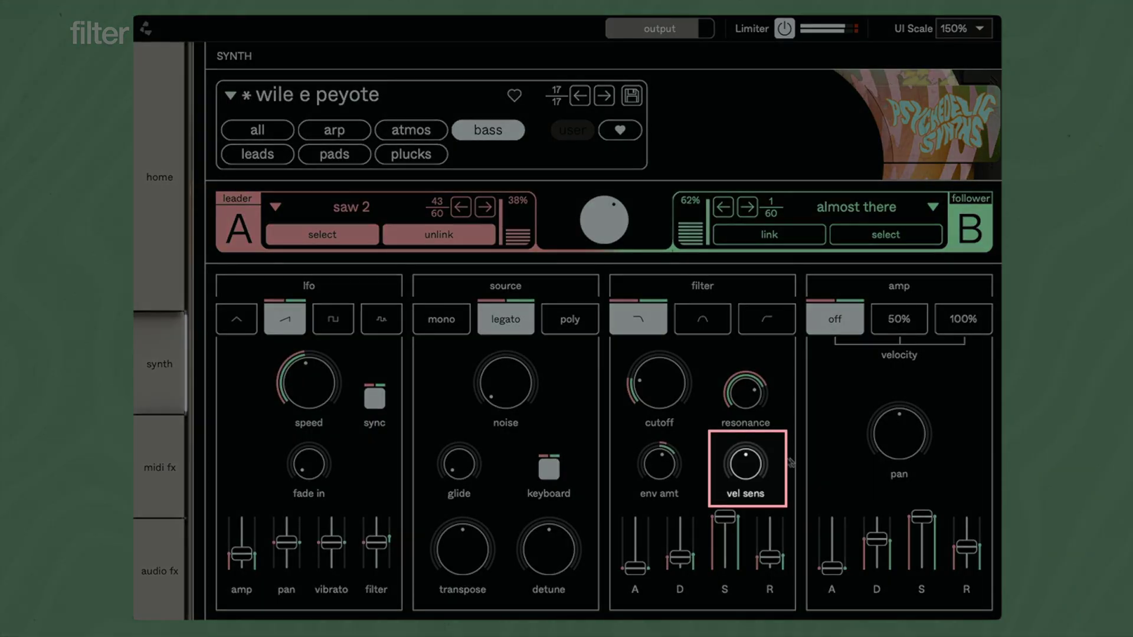
drag(747, 463, 748, 452)
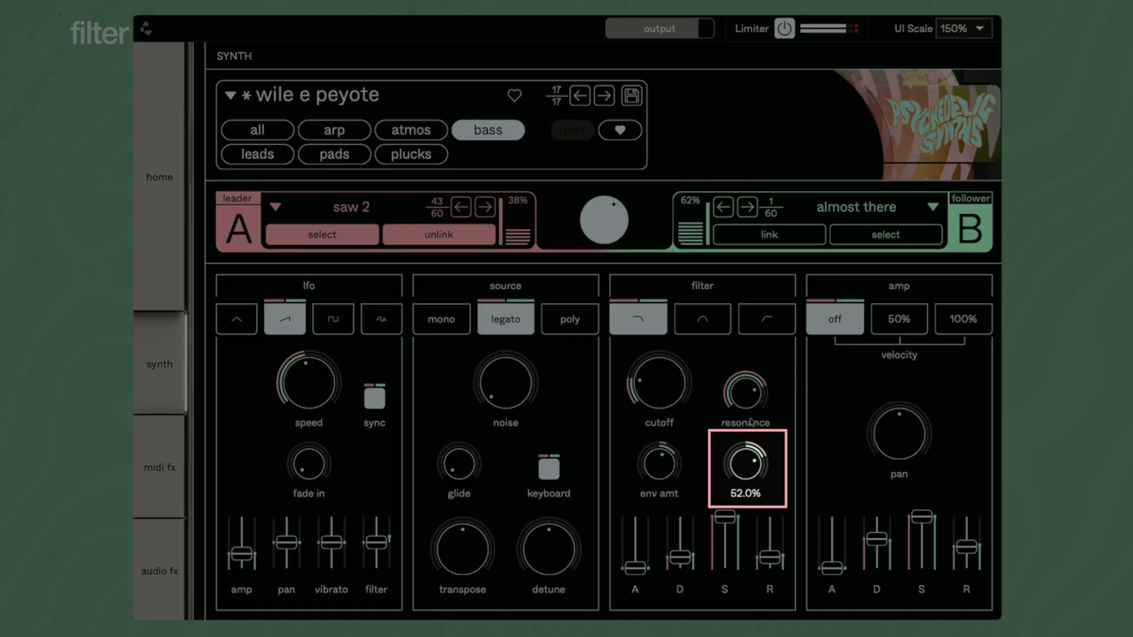
drag(752, 417, 753, 417)
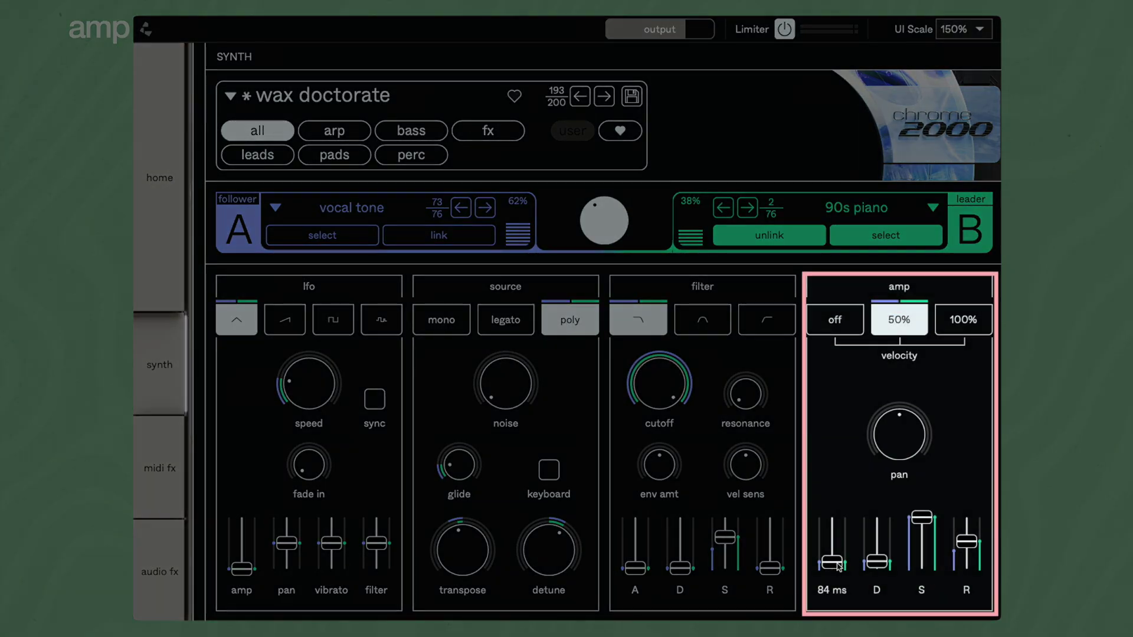
Step: Set amp attack to about 144 ms, decay 204 ms, pan right, and velocity to 100%
drag(840, 567, 877, 556)
mouse_move(897, 435)
mouse_down()
mouse_move(910, 378)
mouse_move(896, 455)
mouse_up()
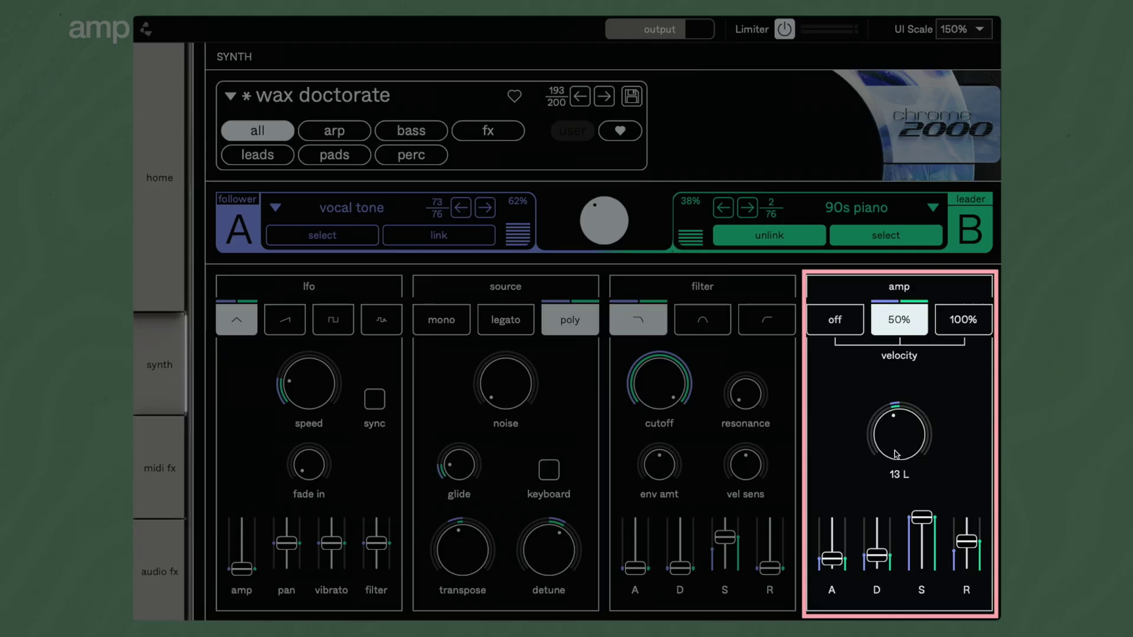
click(850, 328)
click(894, 326)
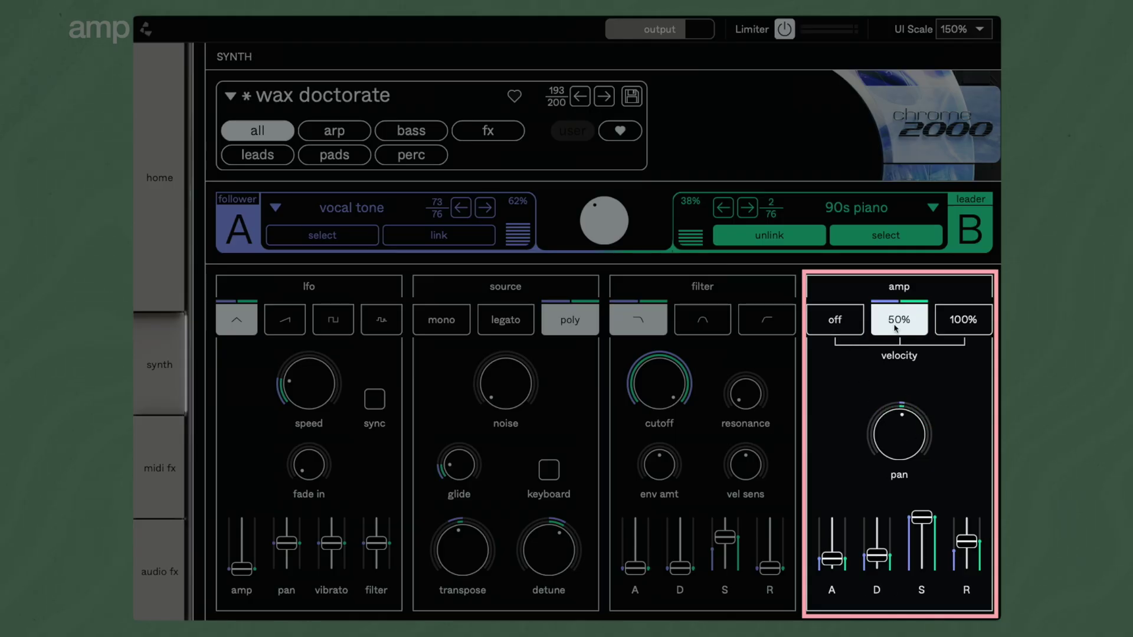
click(971, 326)
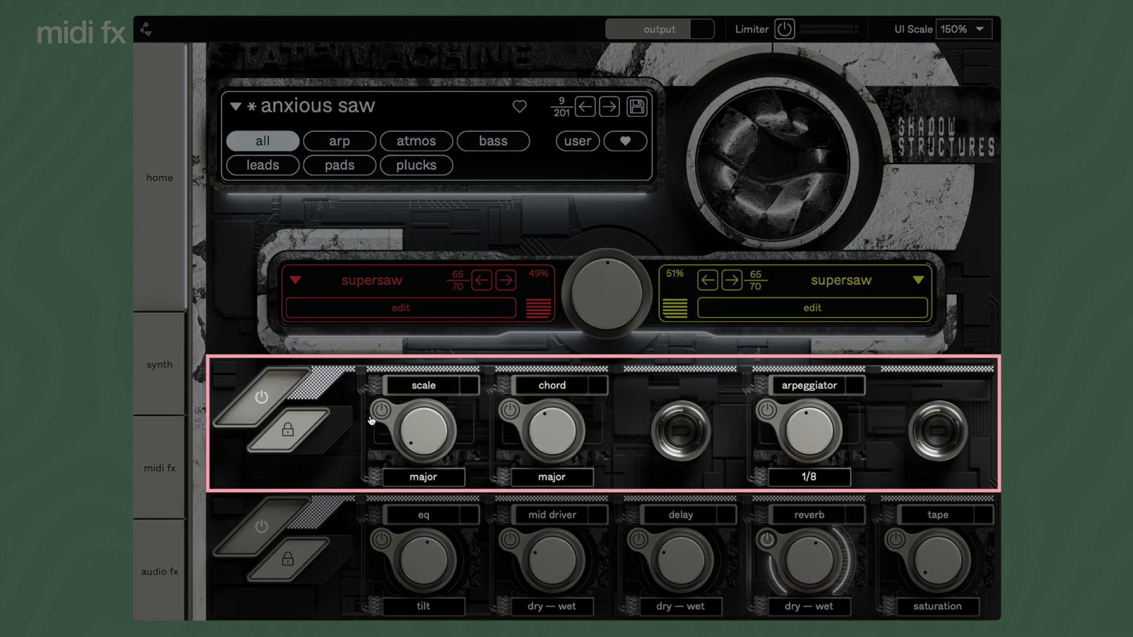
Step: Turn on and lock the chord and arpeggiator MIDI effects, then set the arpeggiator to 1/16
click(510, 413)
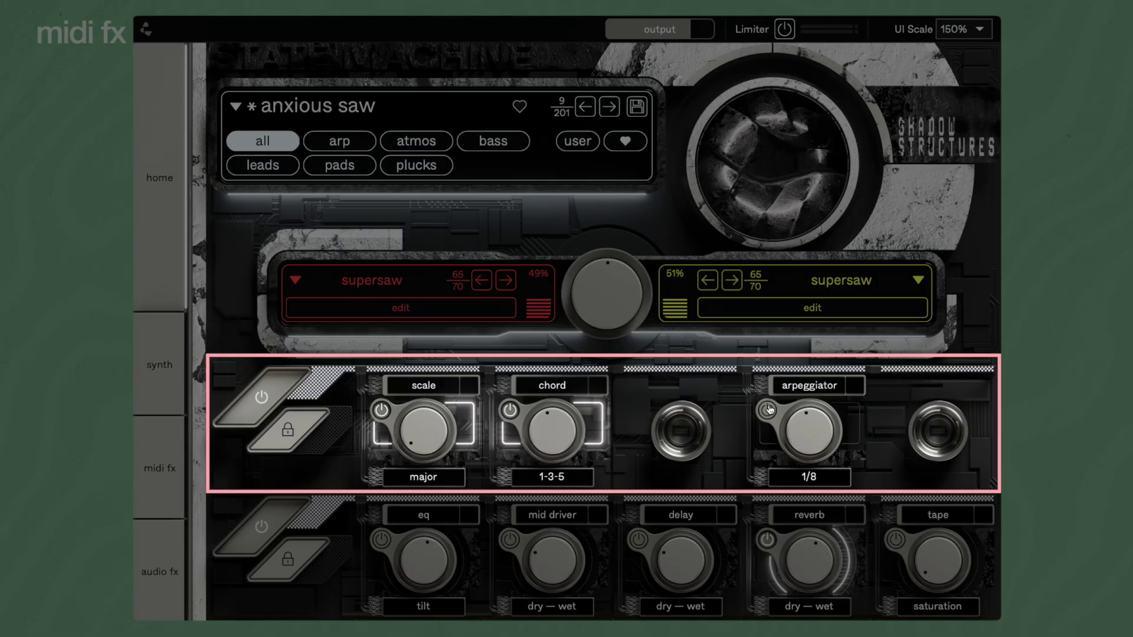
click(769, 409)
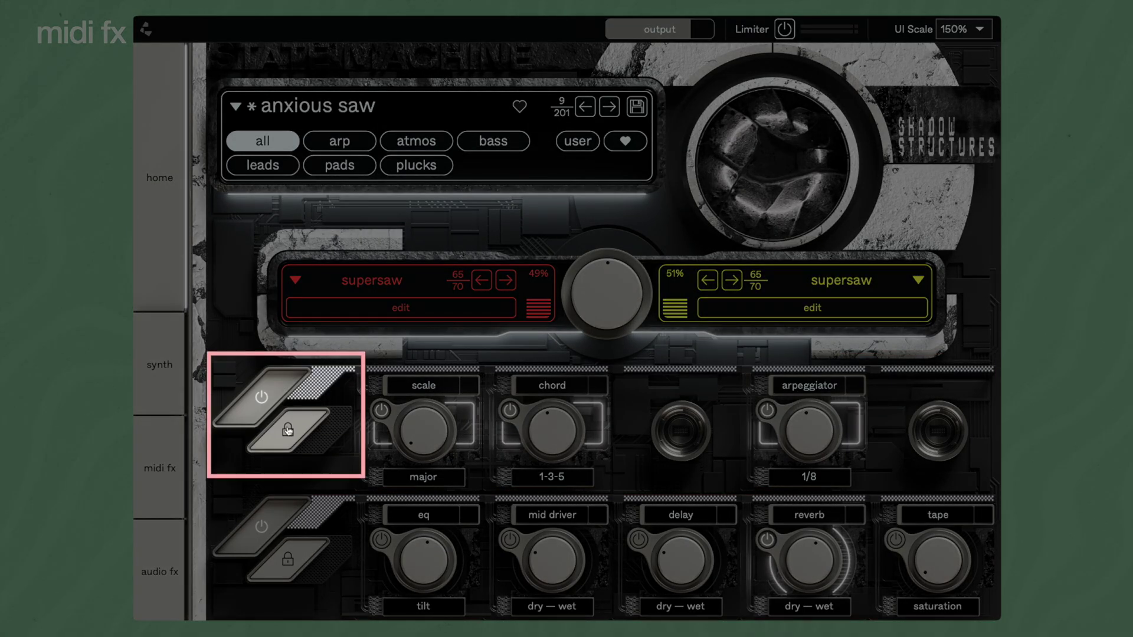
click(288, 431)
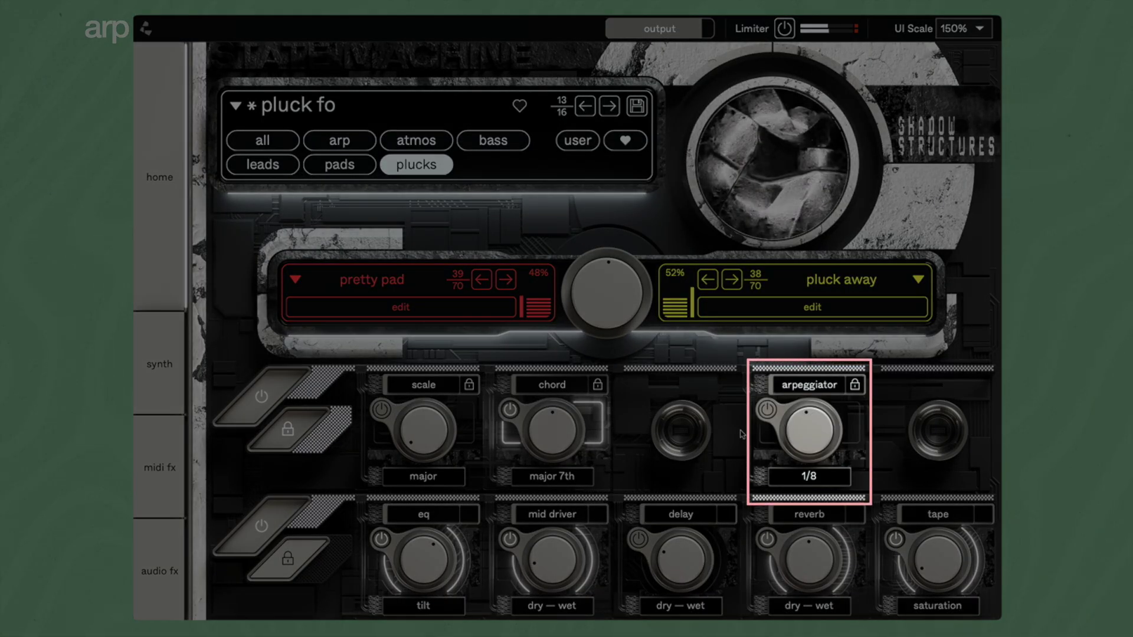
click(766, 410)
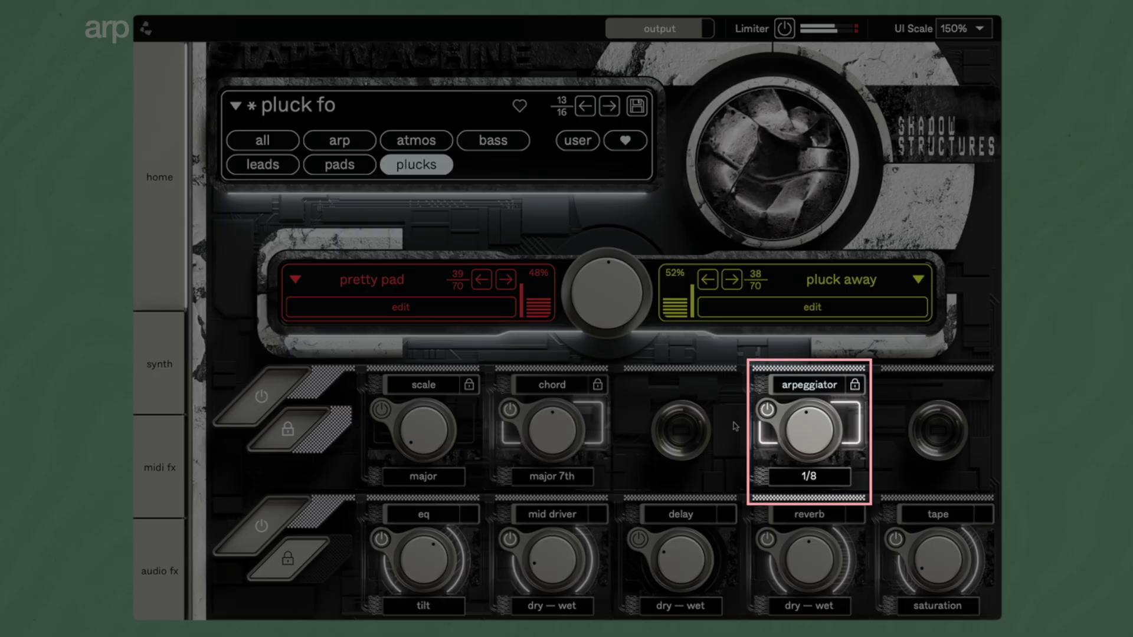
drag(819, 428, 821, 406)
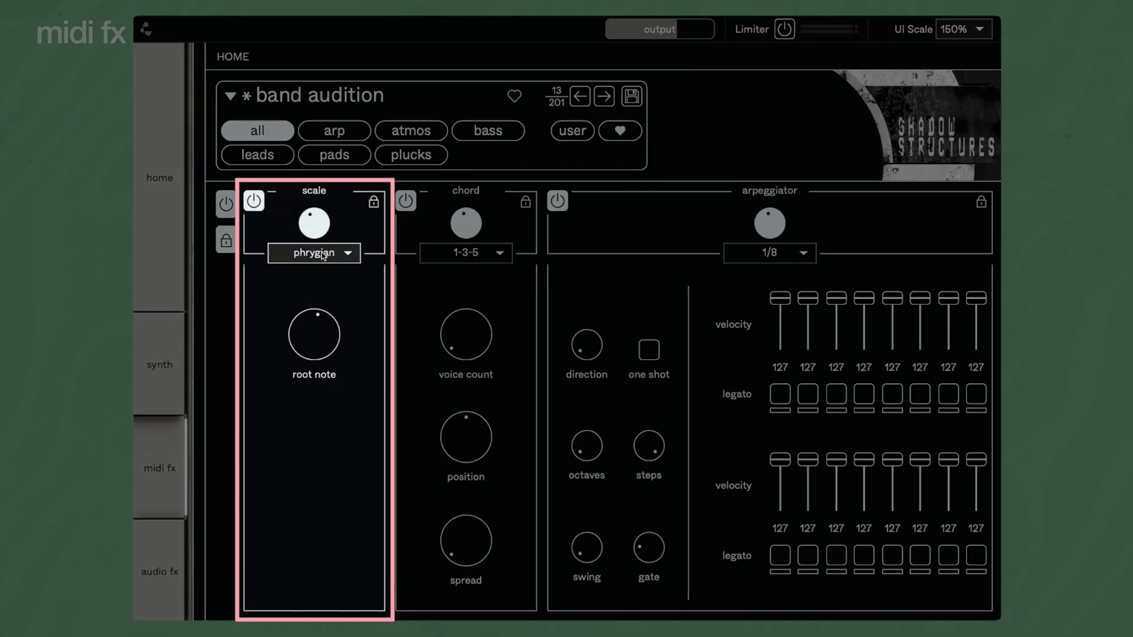
Step: Set the MIDI FX scale to dorian and the chord shape to 1-3-5-7
click(323, 255)
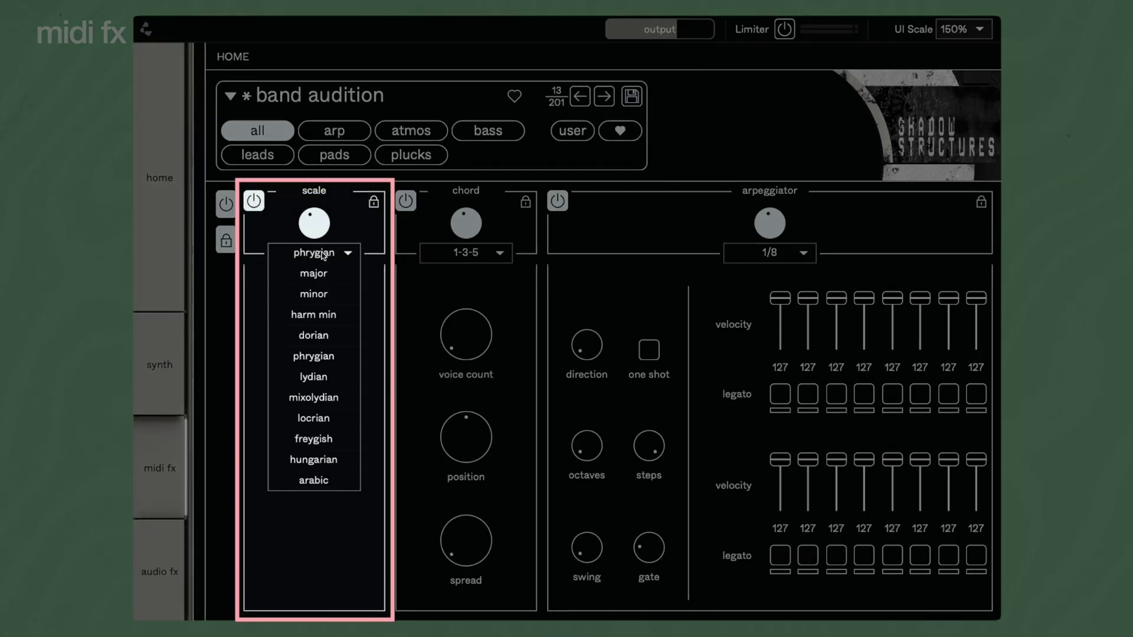
click(313, 335)
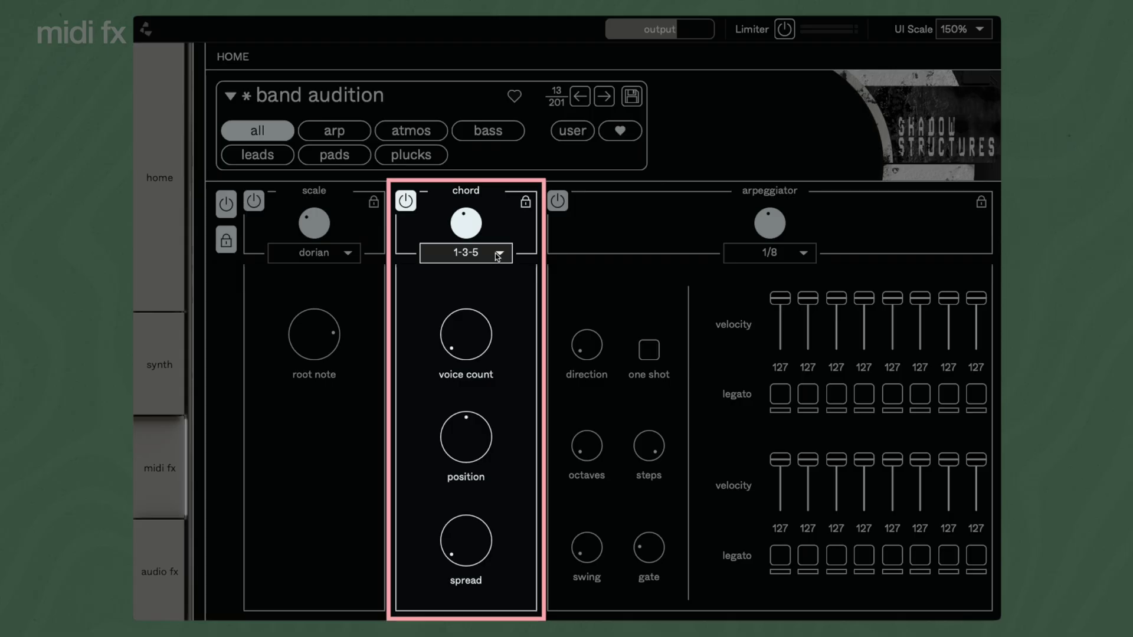
click(499, 254)
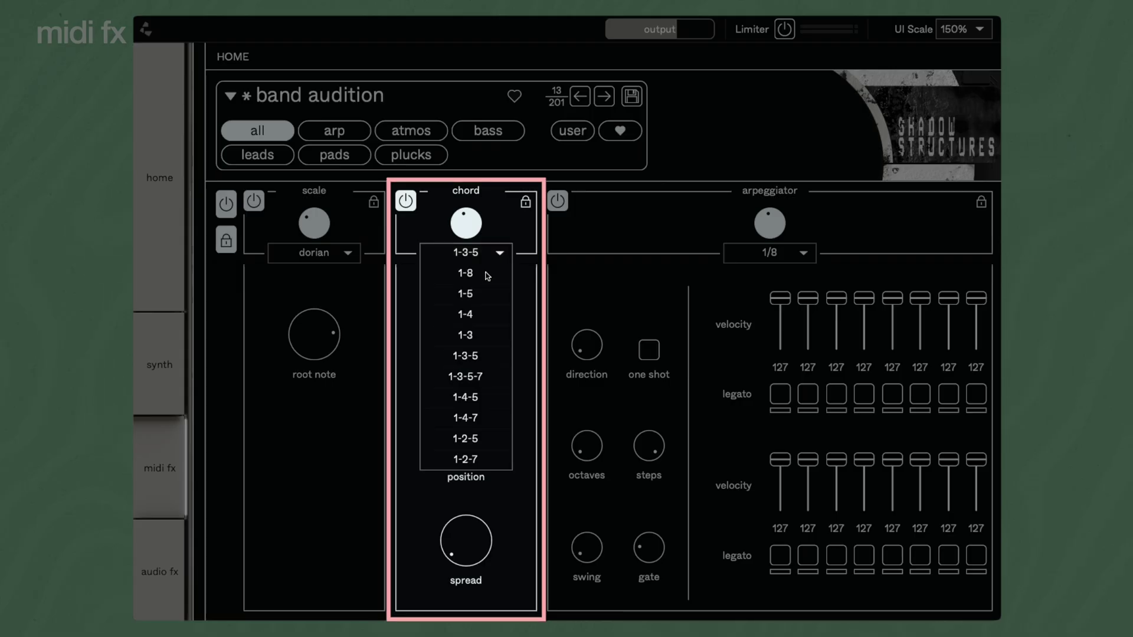
click(480, 374)
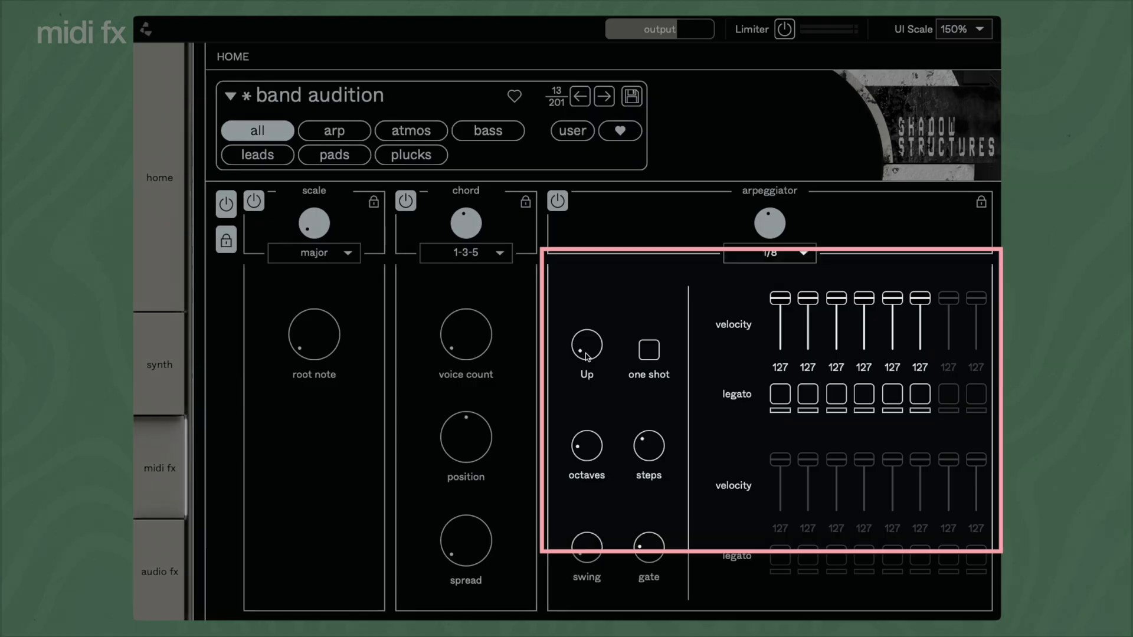
Step: Turn the arpeggiator direction knob up until it reads Random
drag(587, 355, 591, 289)
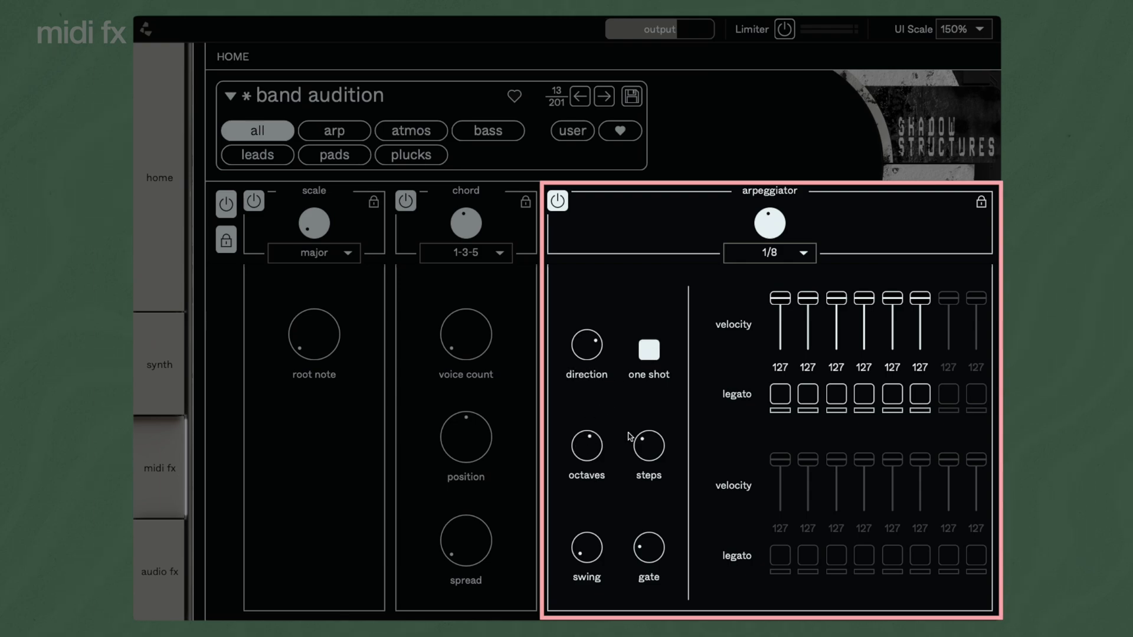
Step: Raise the arpeggiator to 11 steps and draw varied velocities across steps 3–8
drag(651, 450, 663, 312)
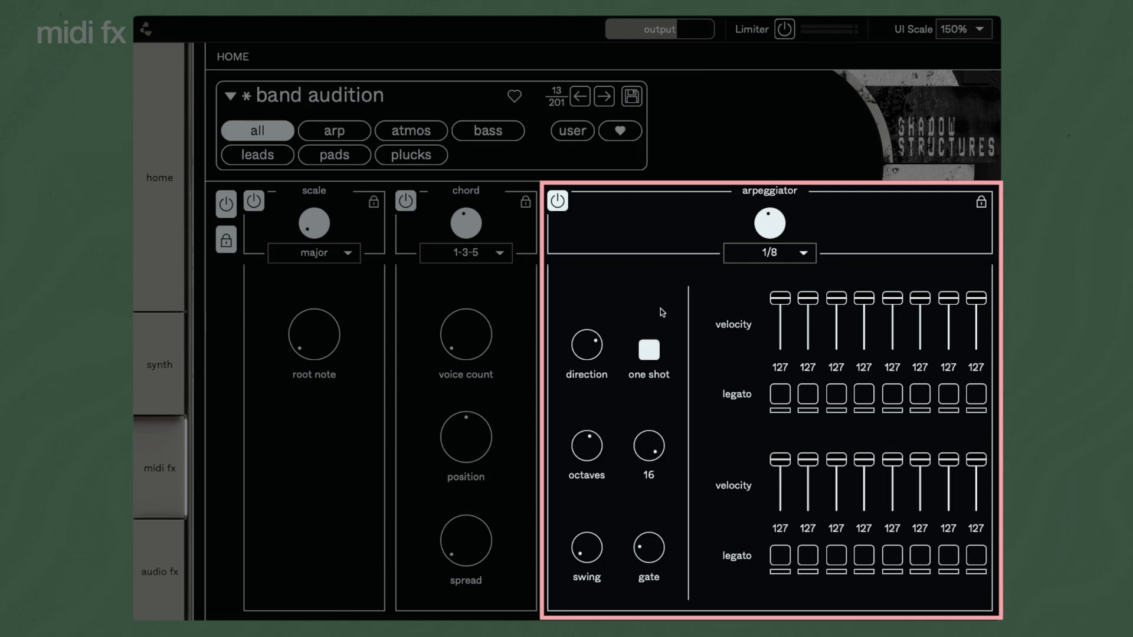
mouse_move(646, 546)
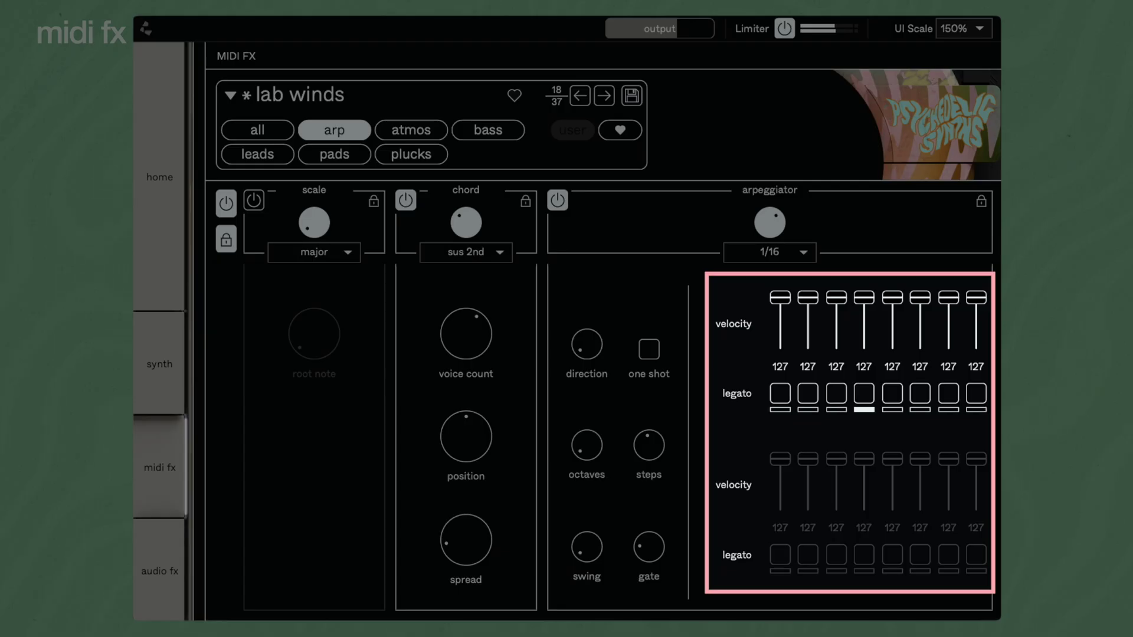
mouse_move(810, 314)
mouse_down()
mouse_move(921, 331)
mouse_move(978, 324)
mouse_up()
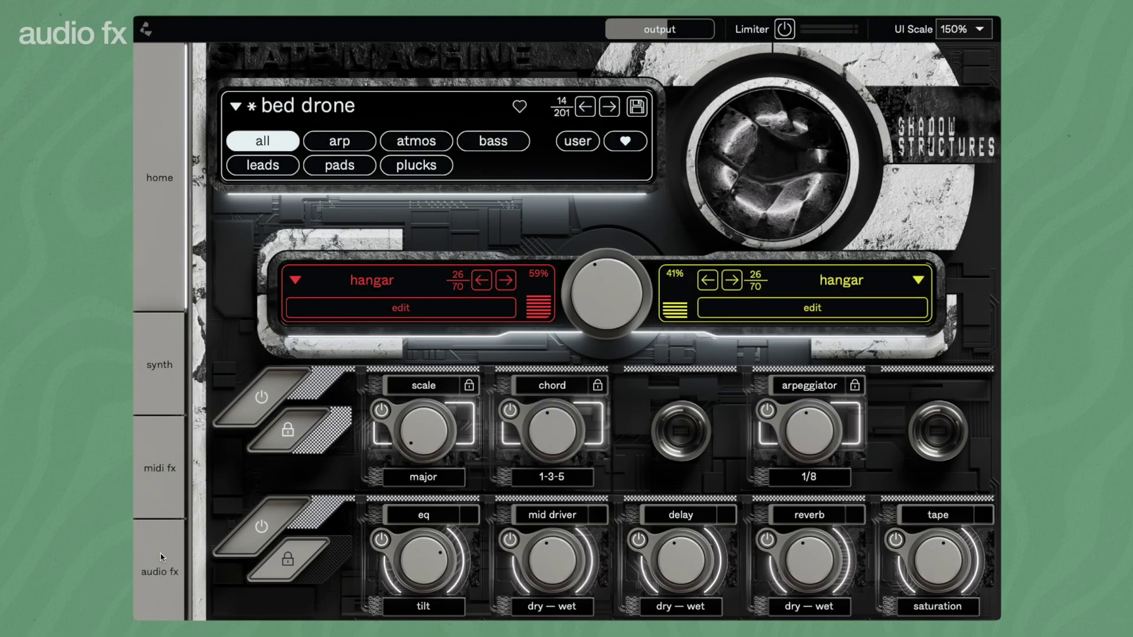
Step: Switch to the audio fx page
click(163, 558)
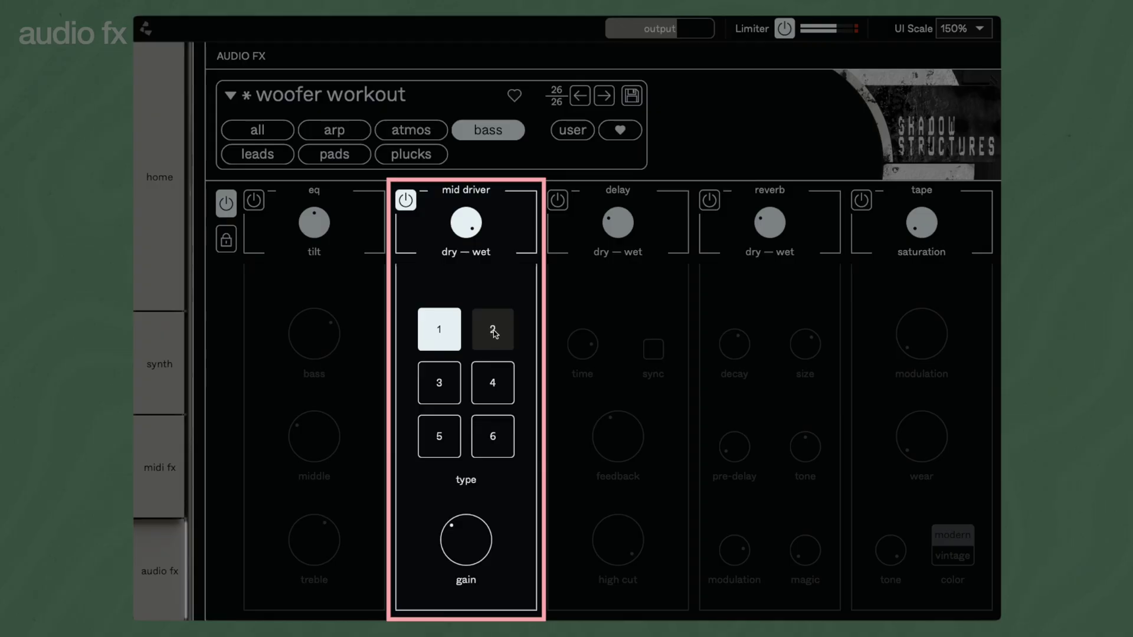
Step: Cycle the mid driver through types 2, 3, 4 and 5, ending on type 6
click(494, 332)
click(442, 381)
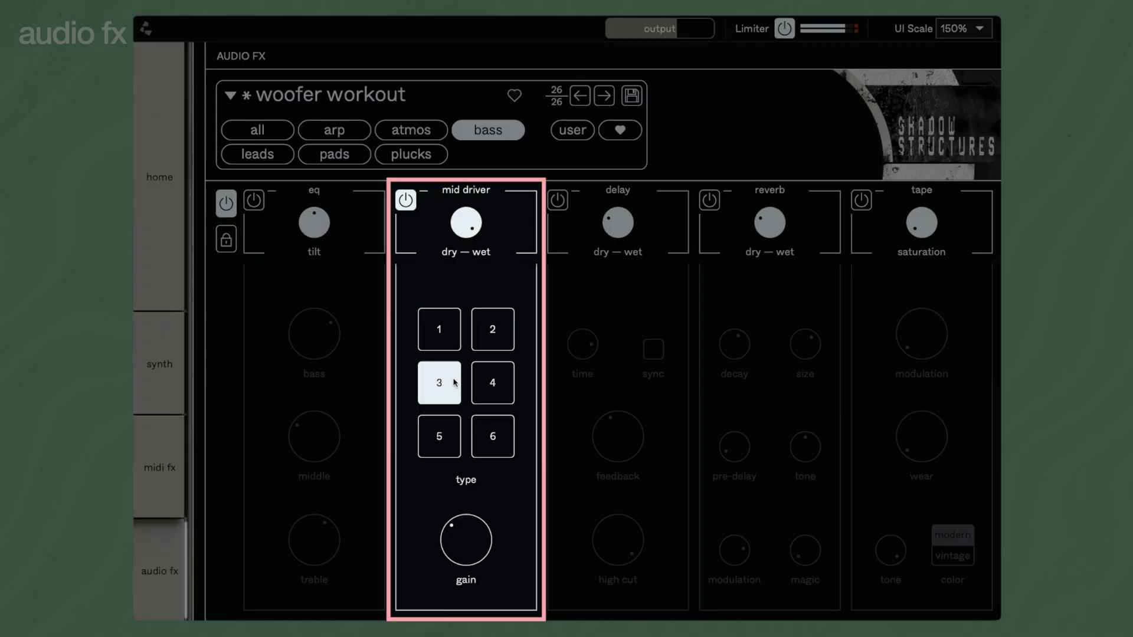
click(494, 385)
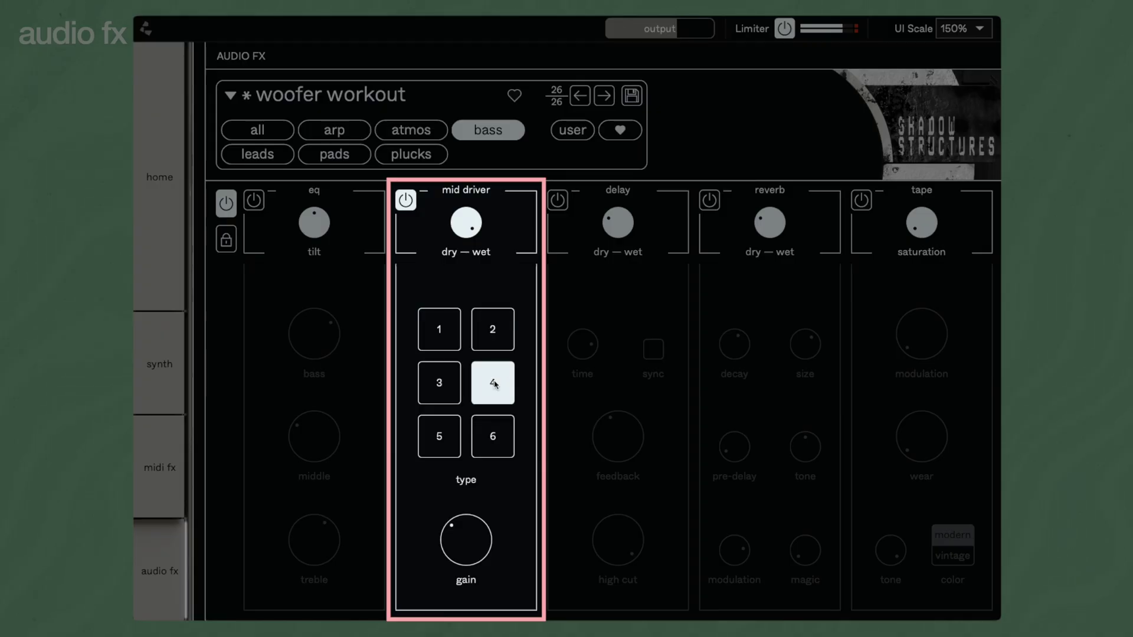
click(443, 440)
click(501, 441)
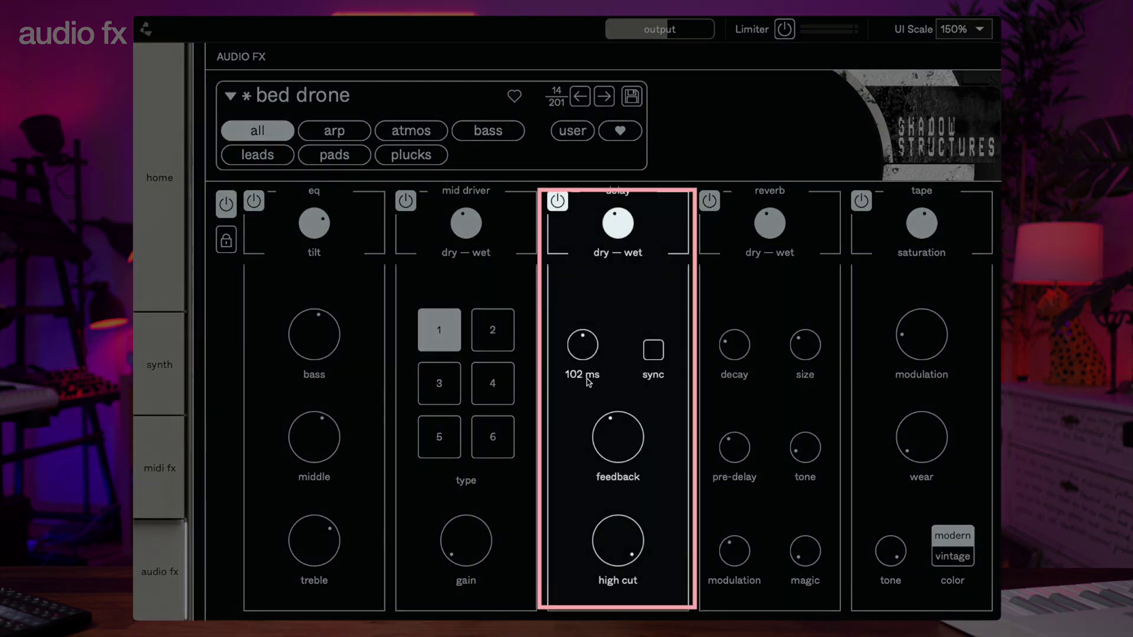
Step: Drag the bed drone delay time knob up from 102 ms toward 252 ms
drag(588, 382, 584, 359)
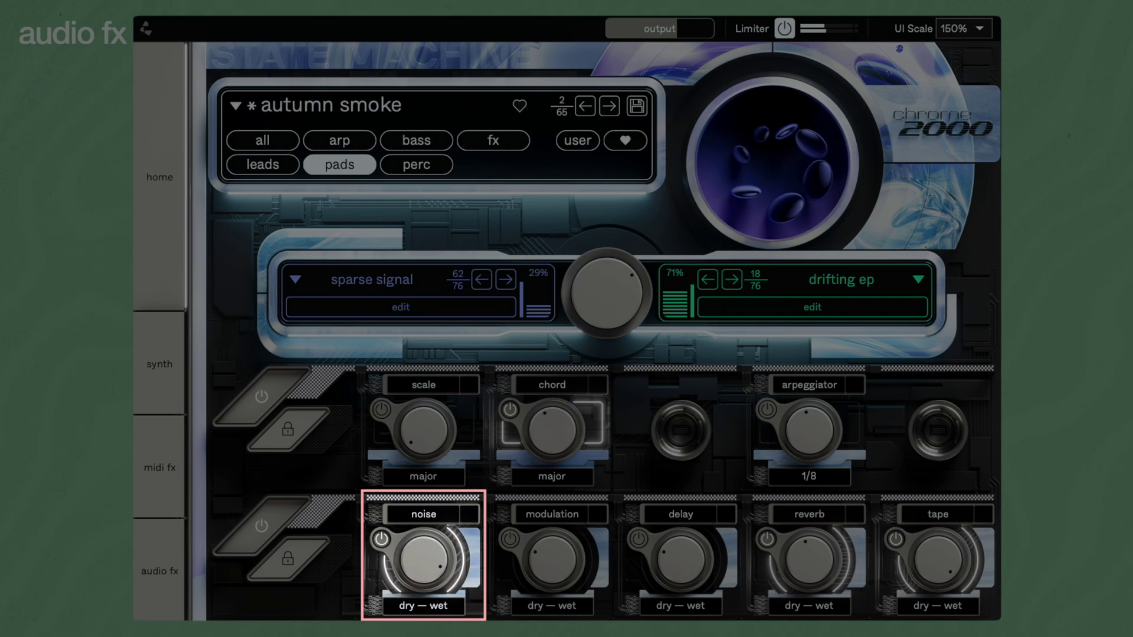
Step: From the noise slot, open audio fx and step the noise type through 1 to 6
mouse_move(422, 565)
click(427, 506)
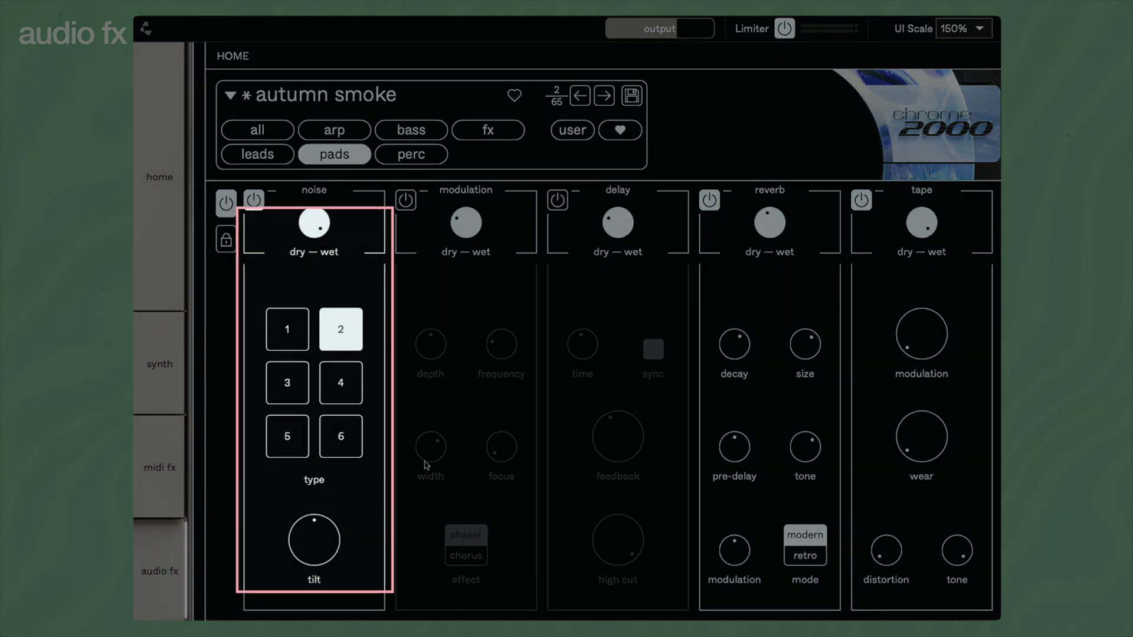
click(289, 331)
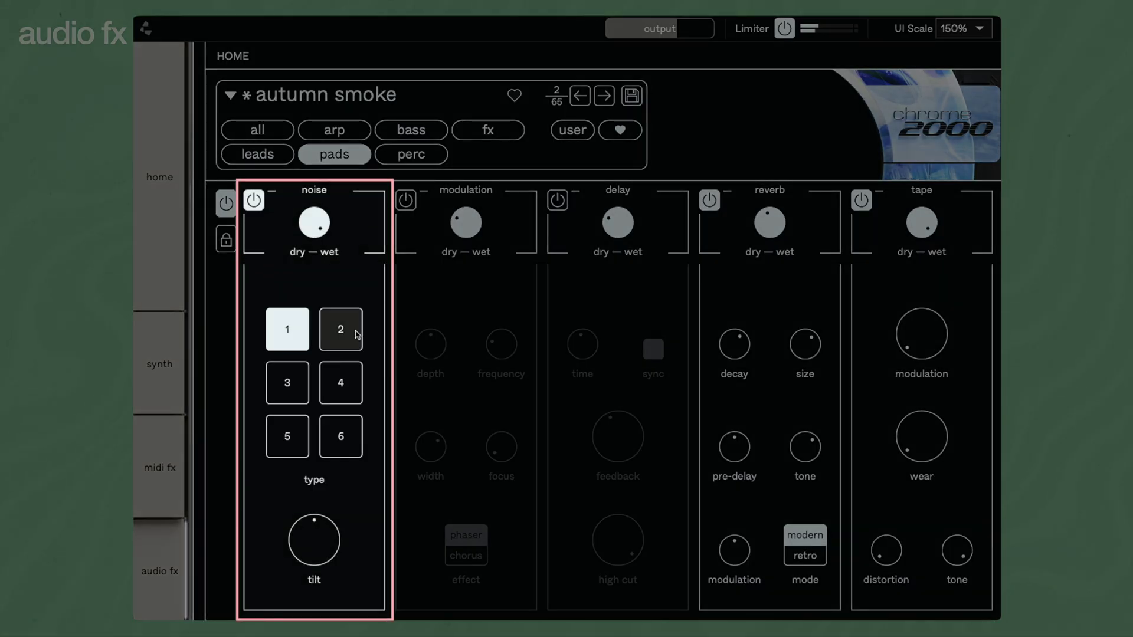
click(355, 332)
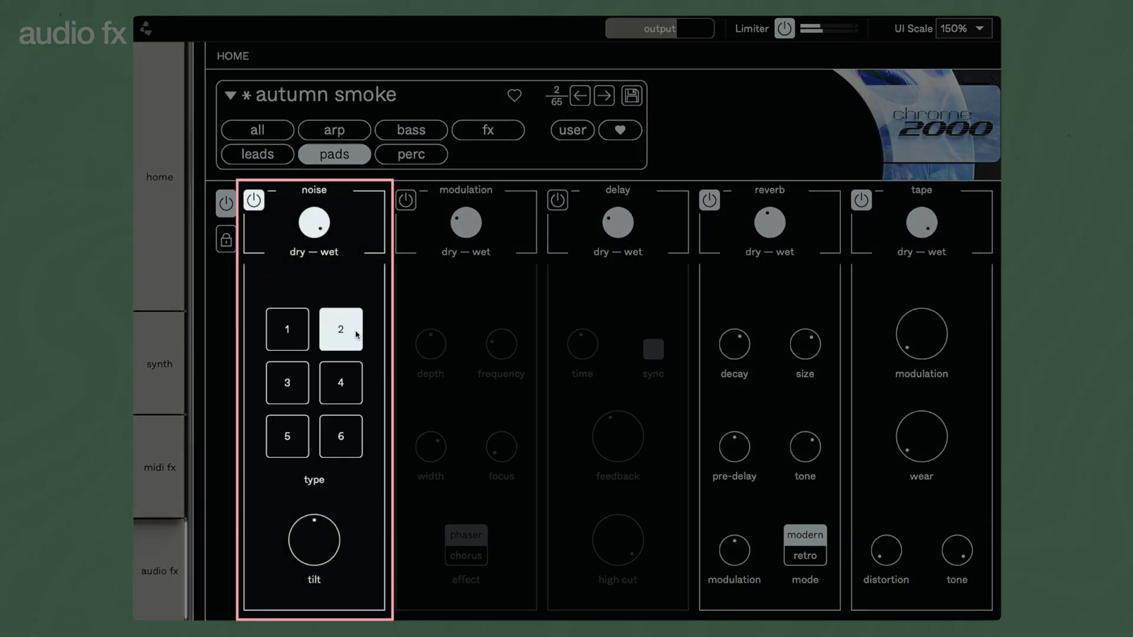
click(279, 384)
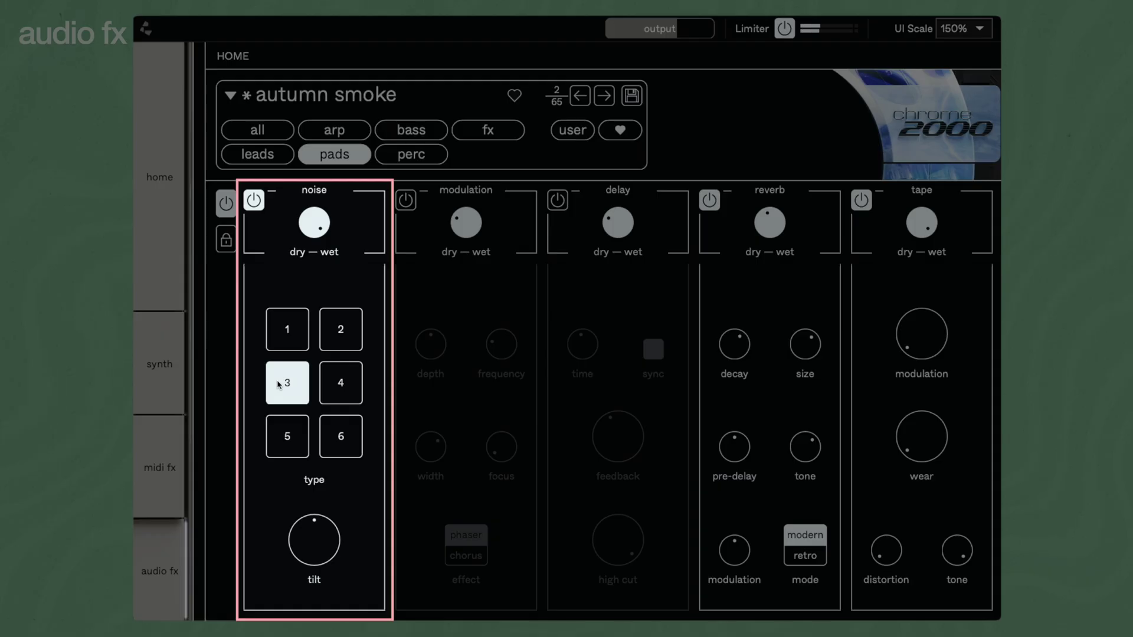
click(346, 381)
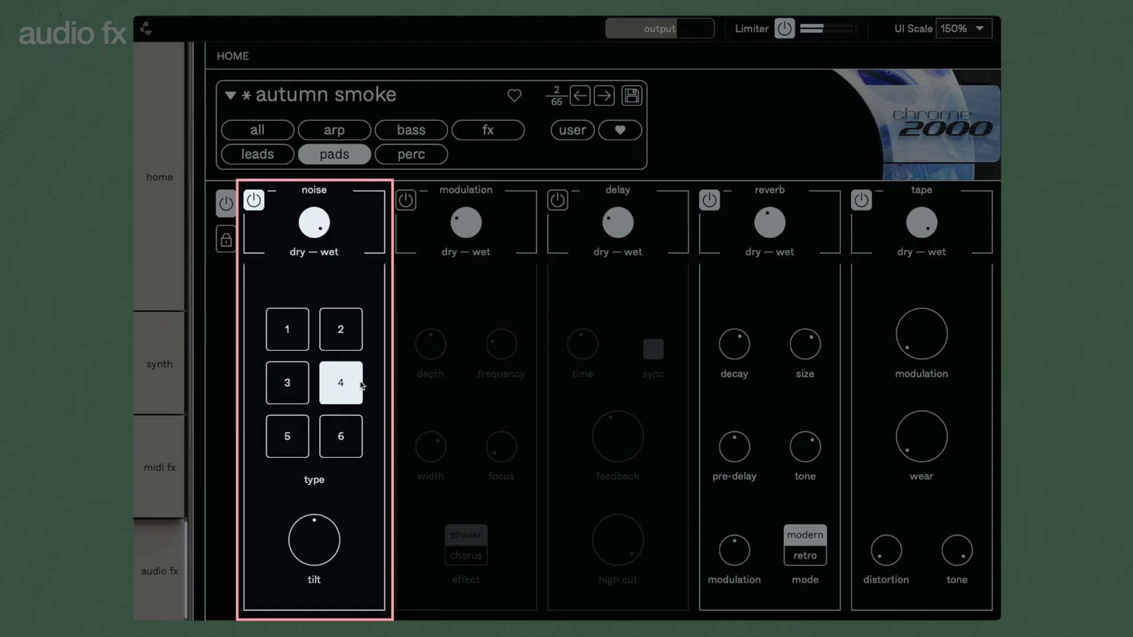
click(284, 430)
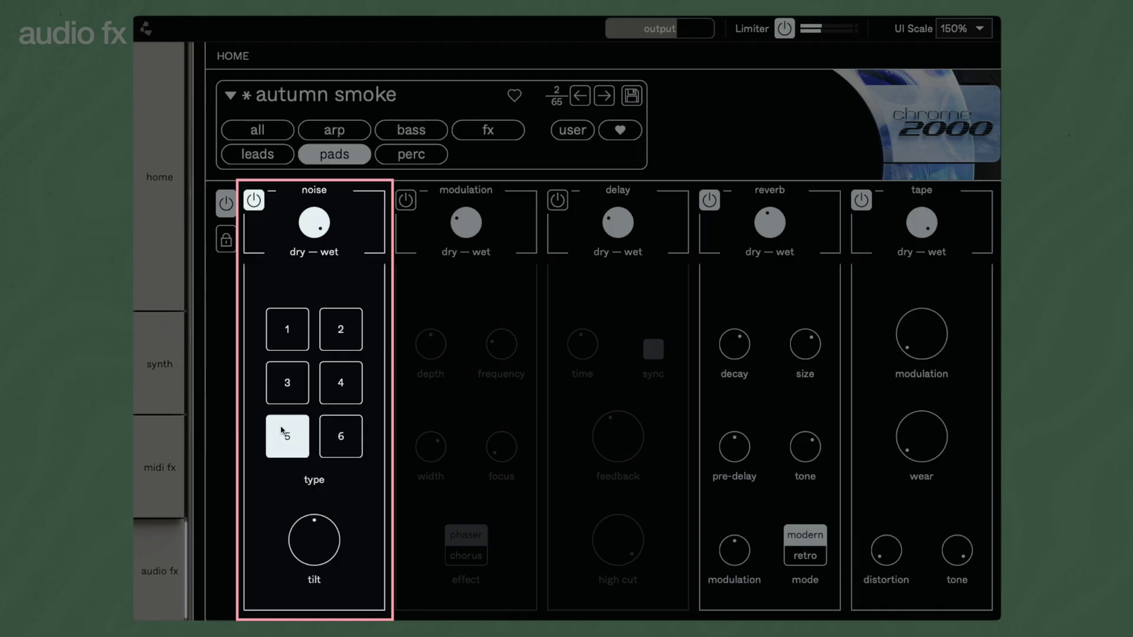
click(342, 438)
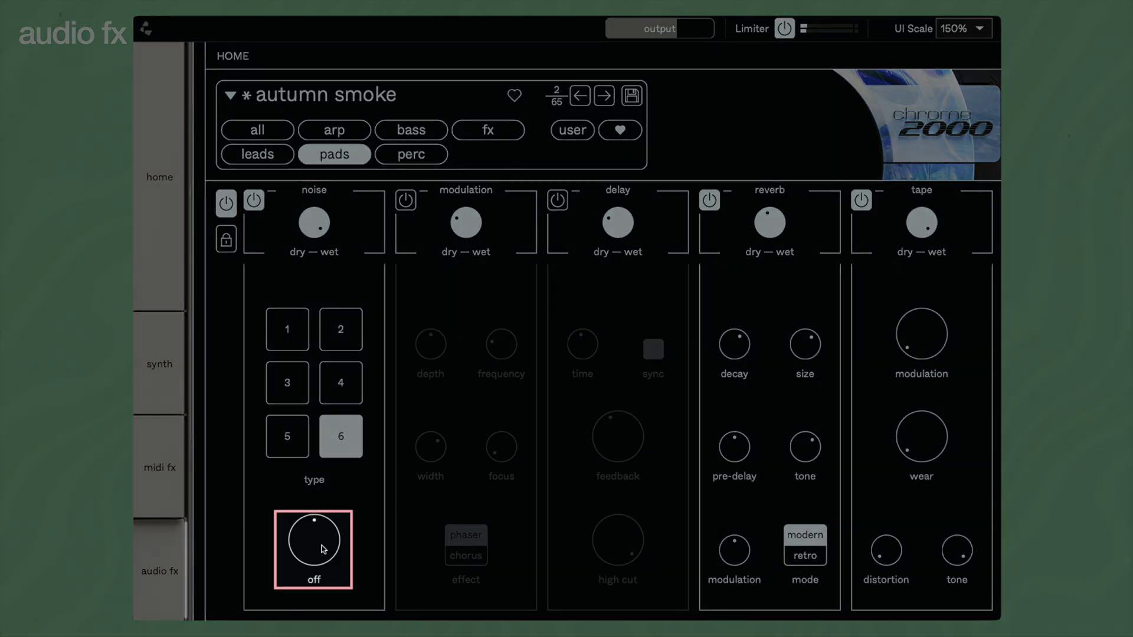
Step: Push the noise tilt knob strongly toward the high end
drag(322, 550, 322, 546)
scroll(324, 546, up, 10)
scroll(324, 547, up, 1)
scroll(324, 546, down, 2)
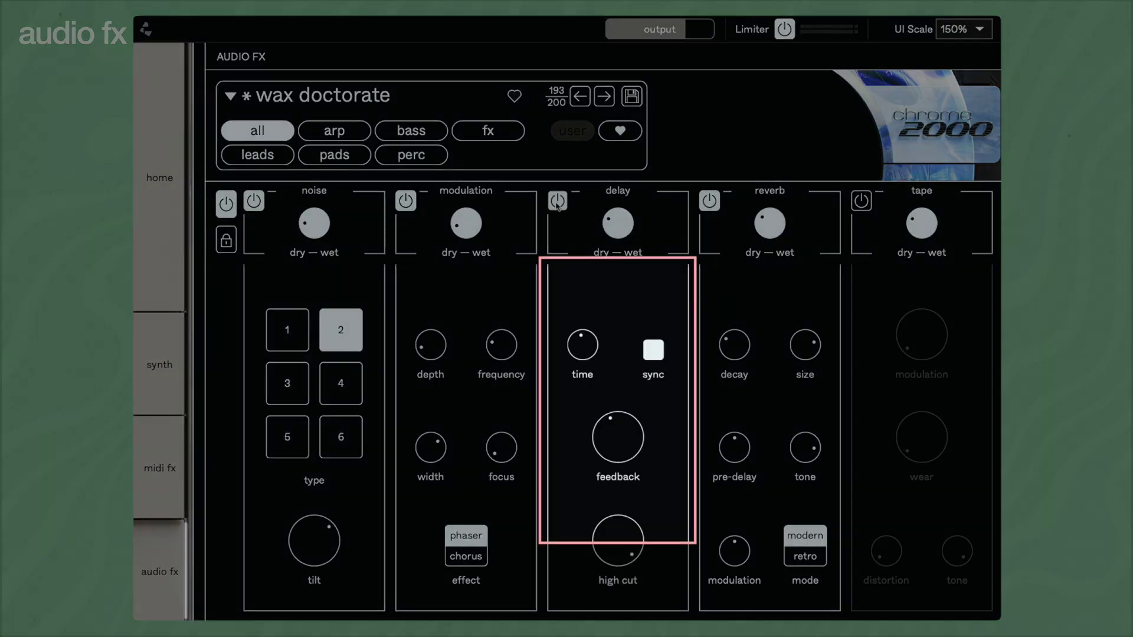
Step: Power on the delay section of the wax doctorate preset
click(557, 202)
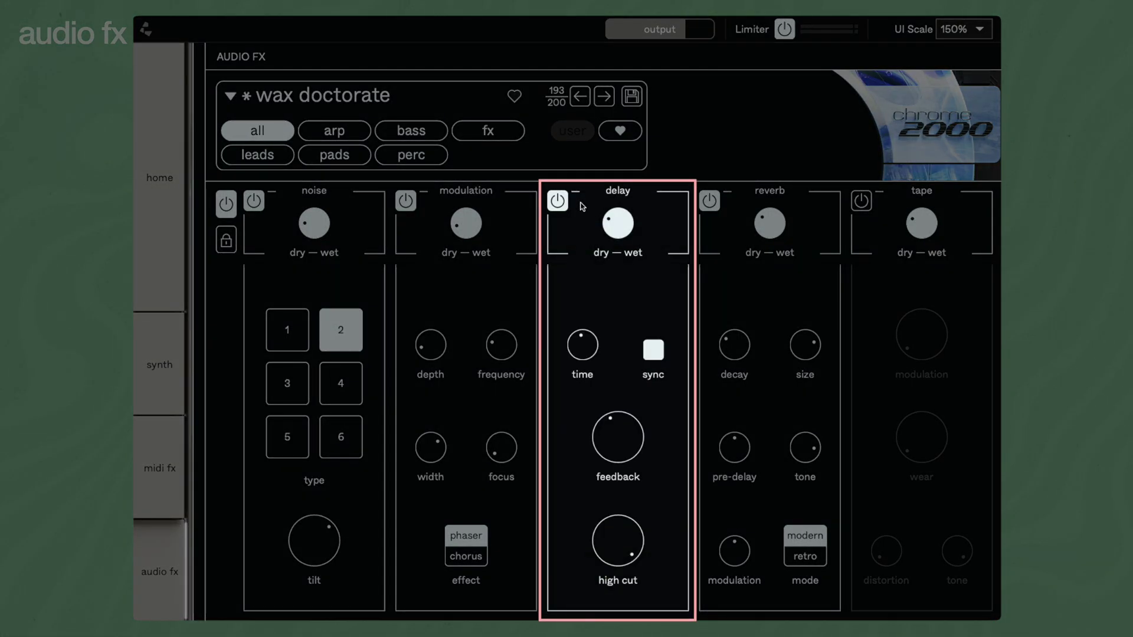